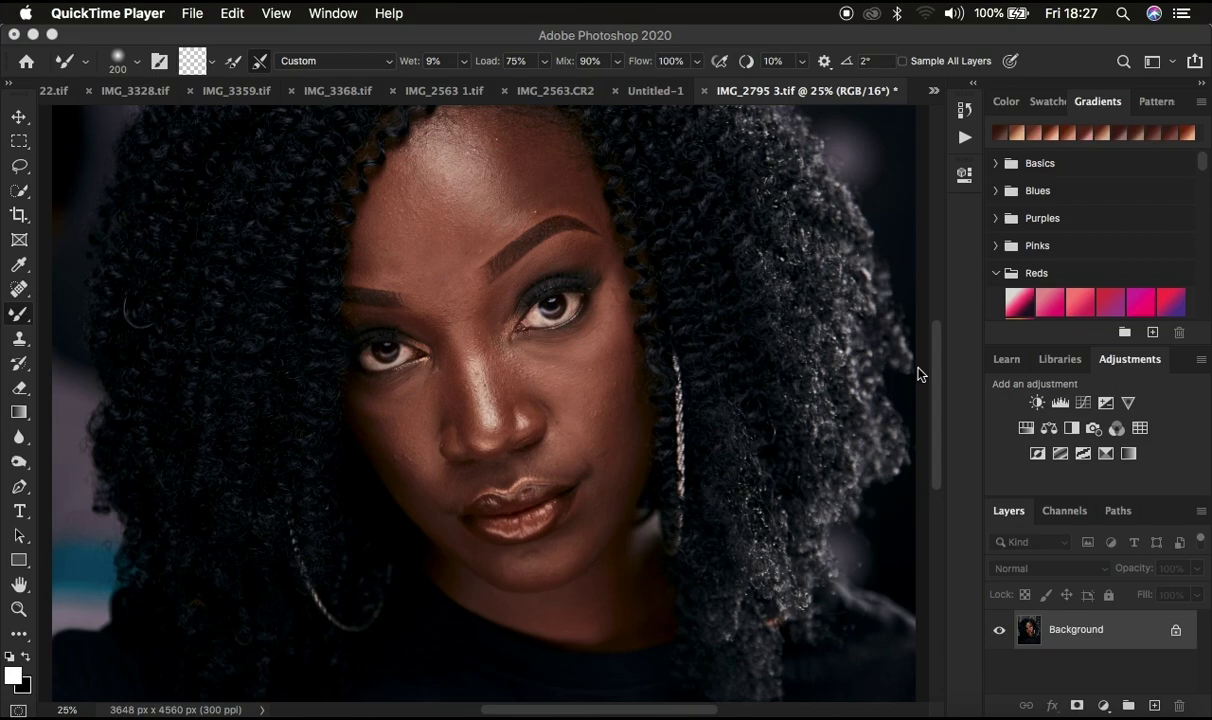
Run the FS 16 BIT frequency separation action on the portrait
click(936, 392)
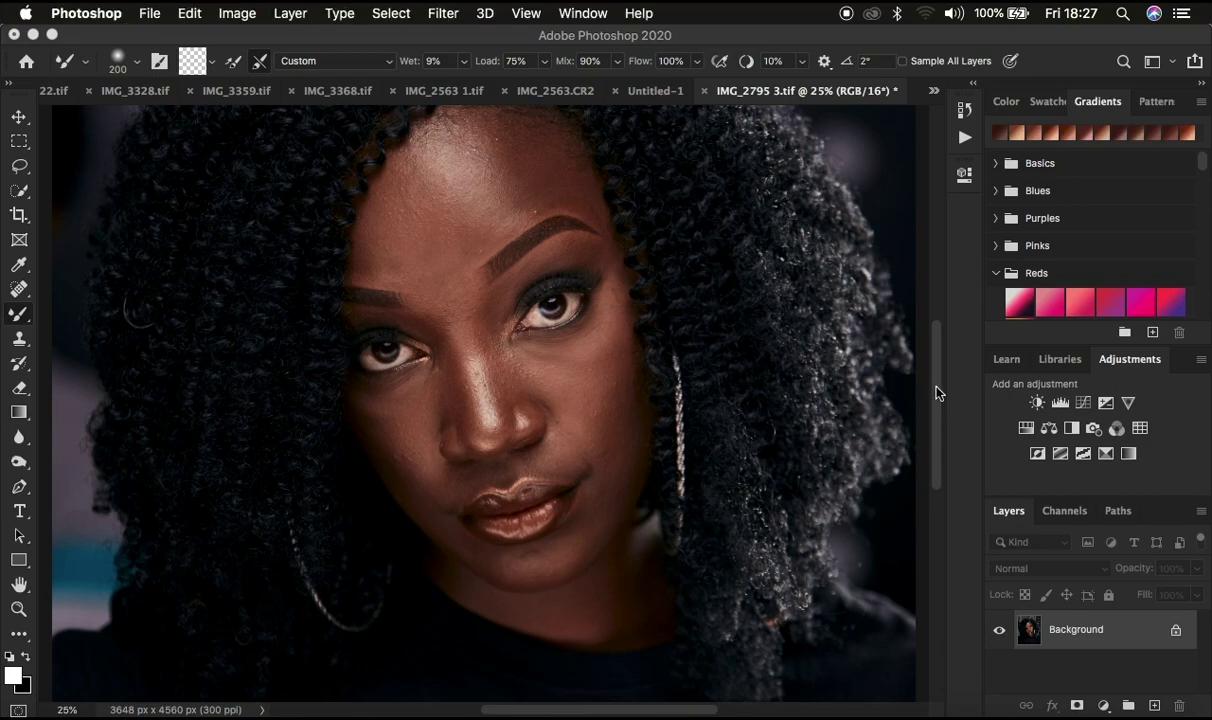
key(super+minus)
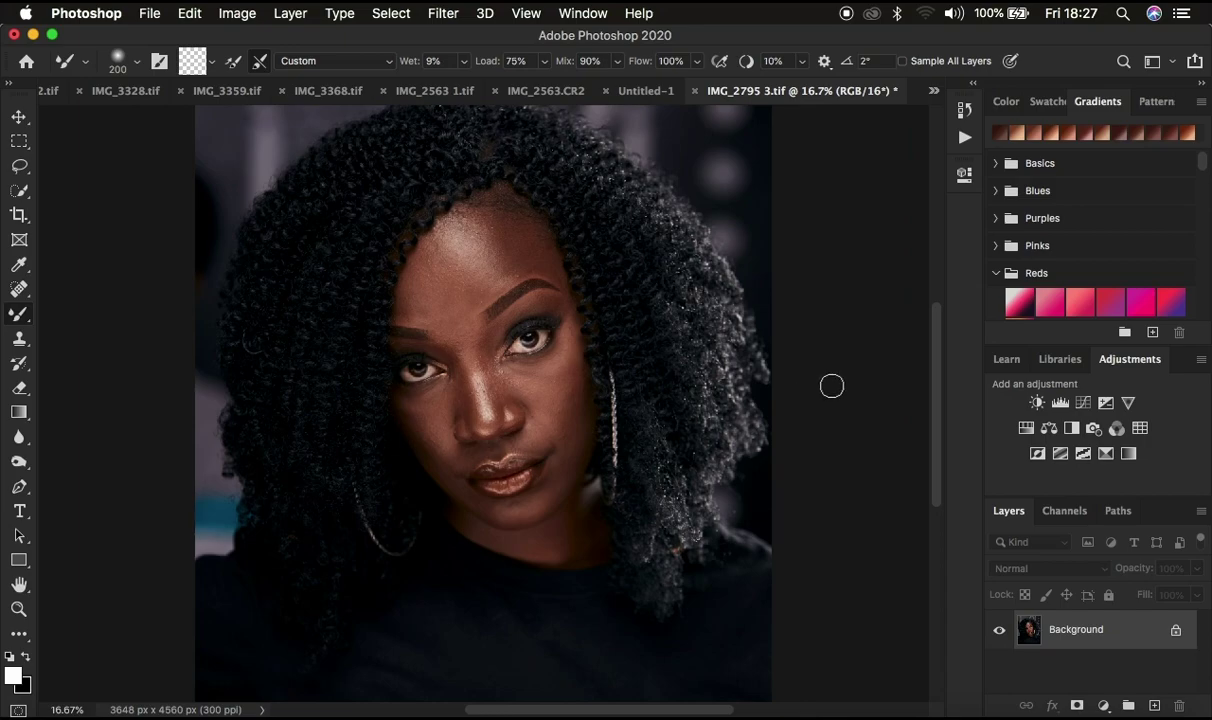
click(965, 140)
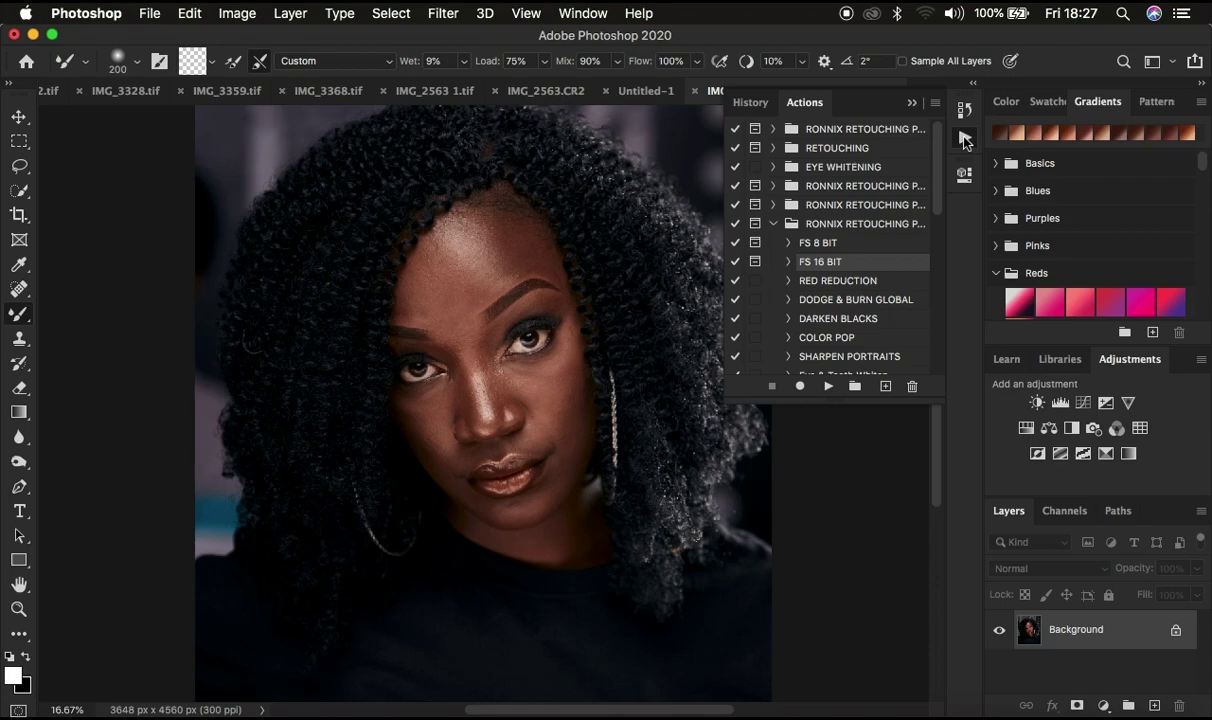
click(909, 104)
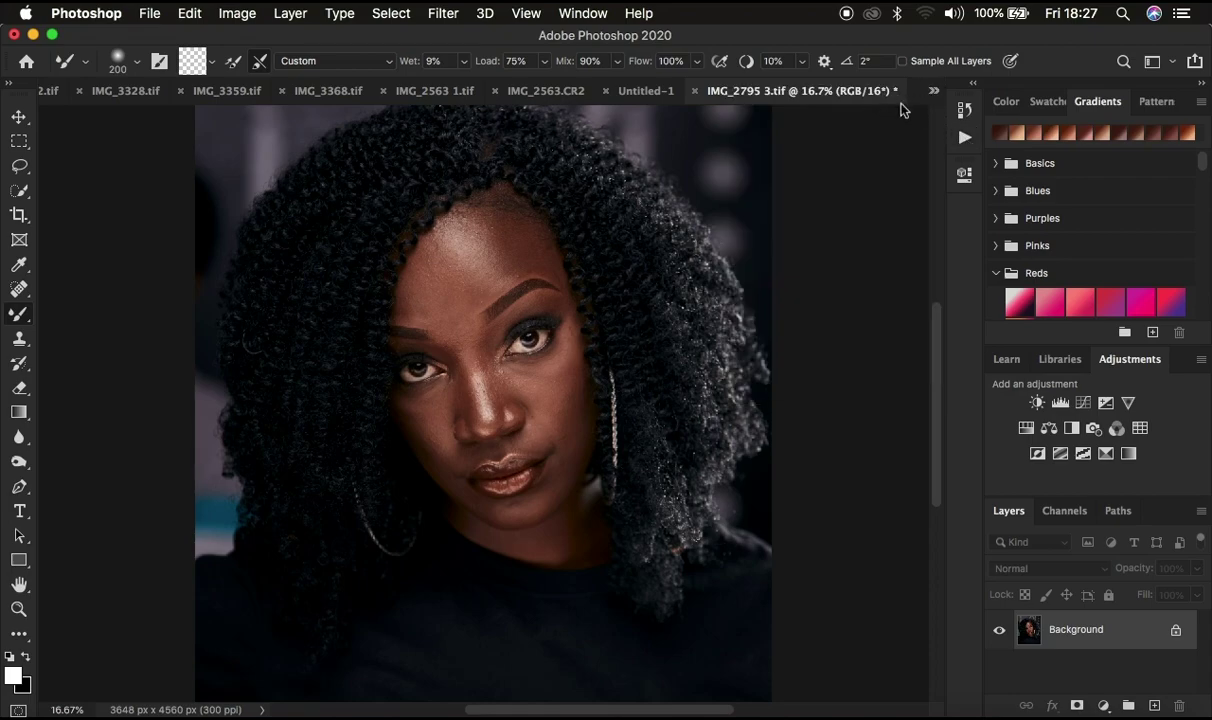
click(963, 137)
click(826, 386)
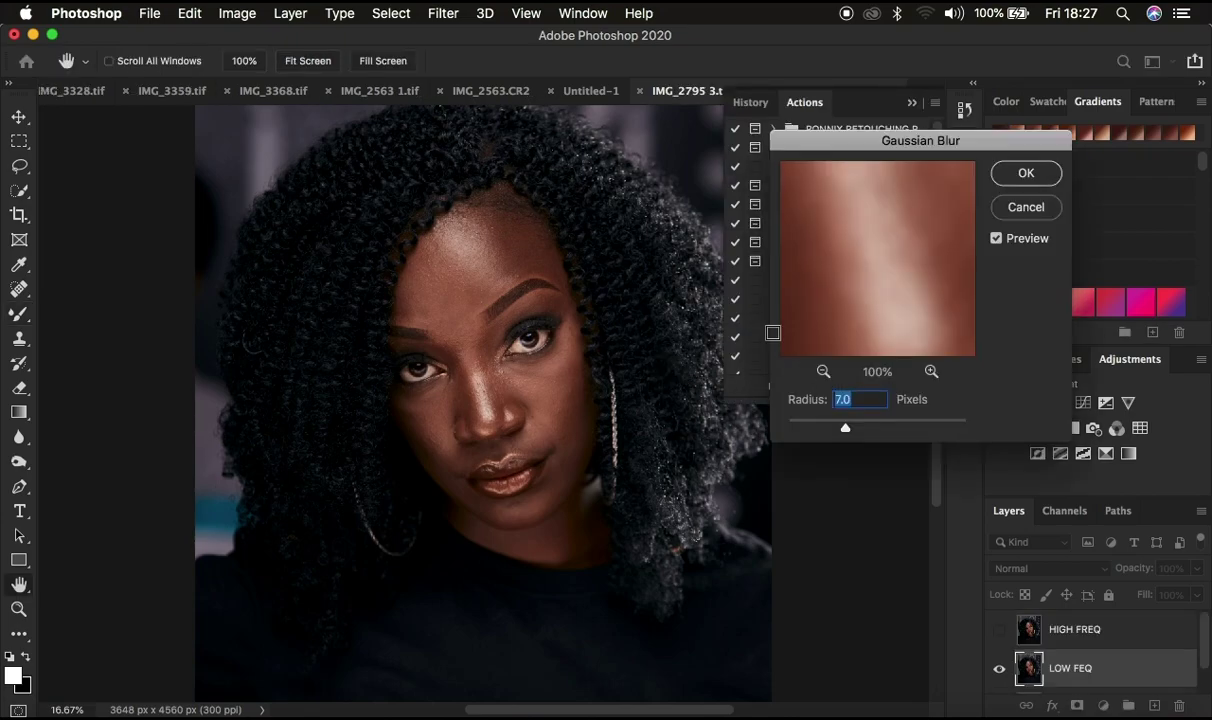
Inspect the forehead skin in the blur preview at 25%, and apply a Gaussian Blur of 7.0 pixels to the LOW FEQ layer
drag(845, 427, 707, 405)
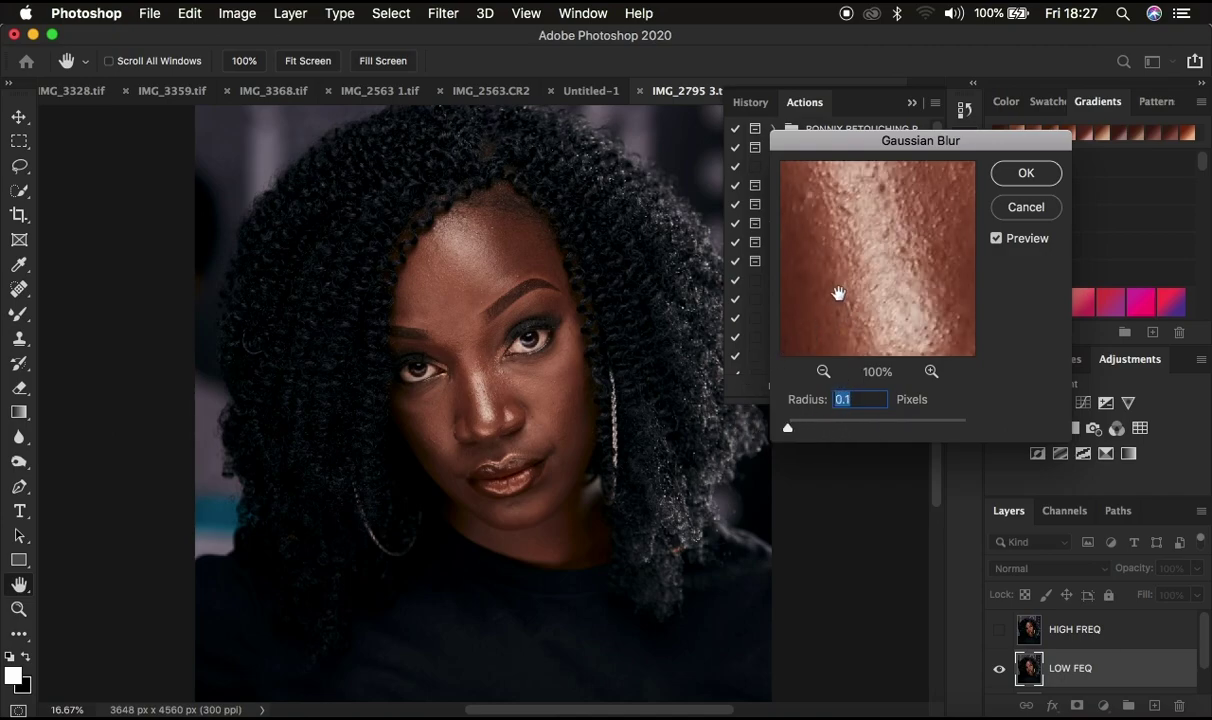
click(820, 371)
click(820, 371)
click(820, 371)
click(820, 371)
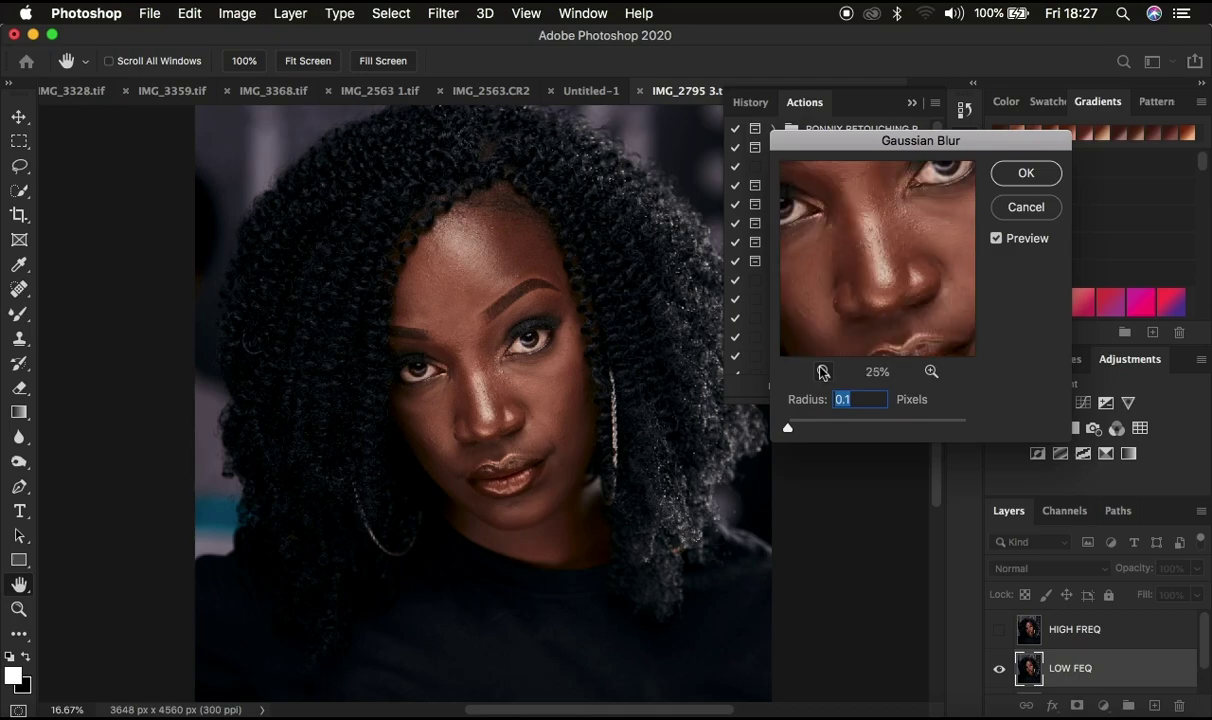
drag(878, 243, 853, 333)
drag(859, 246, 874, 319)
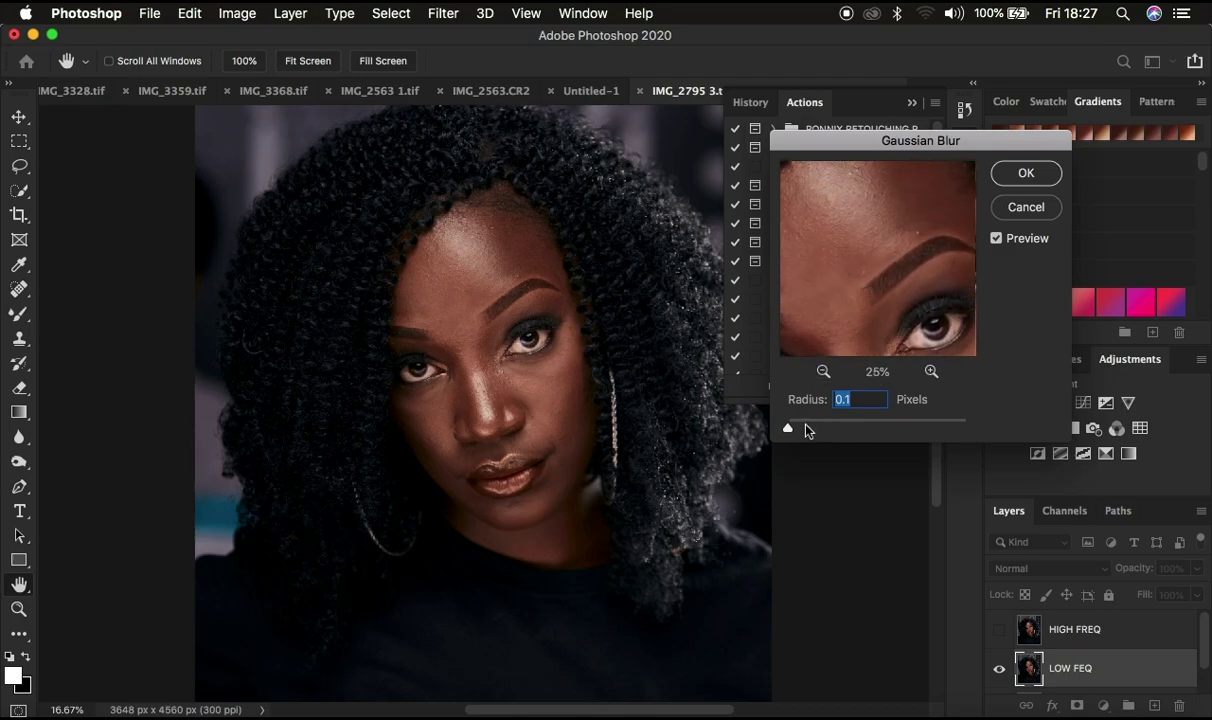
drag(789, 431, 845, 428)
drag(860, 273, 864, 276)
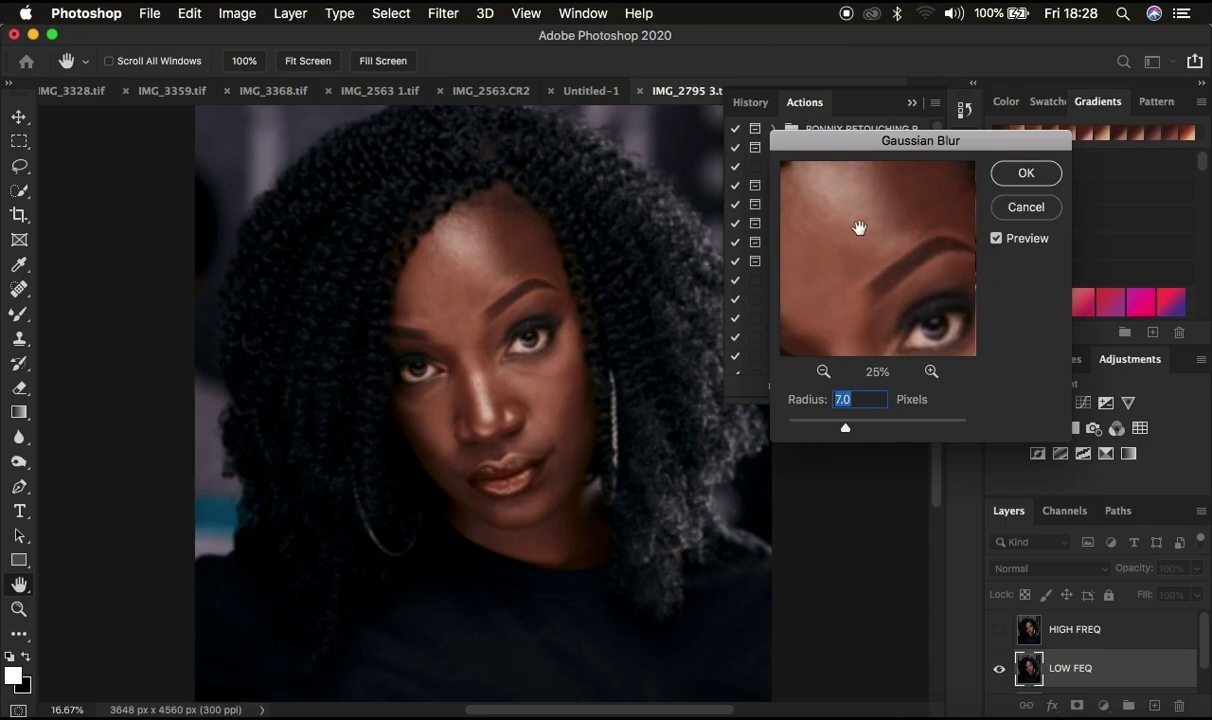
click(1021, 176)
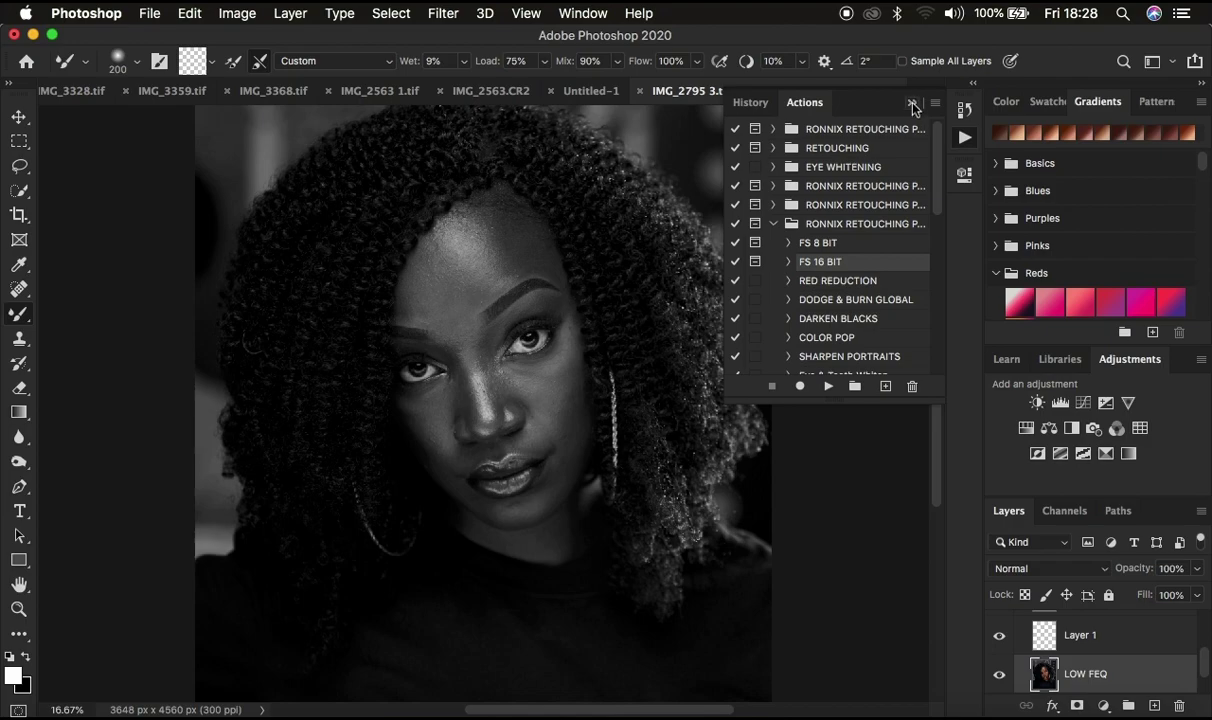
Delete the Black & White 1 adjustment layer from the FREQ SEP 16 BIT group
click(912, 104)
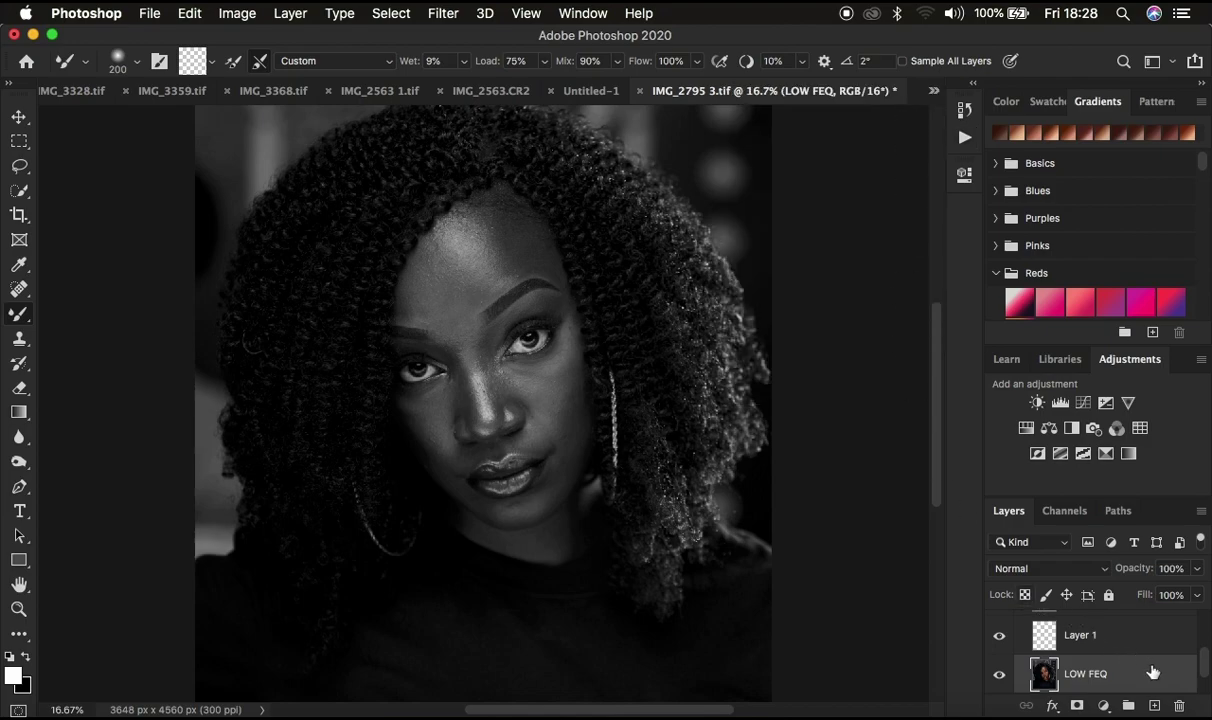
scroll(1090, 645, up, 3)
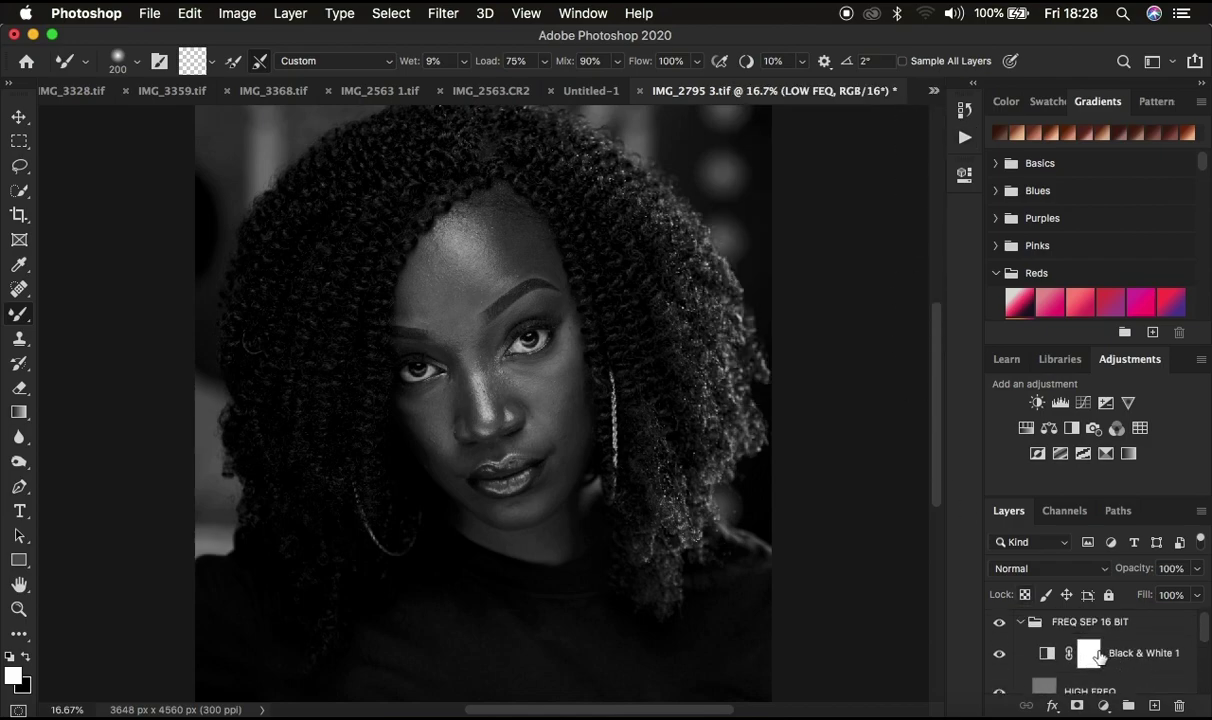
click(1089, 653)
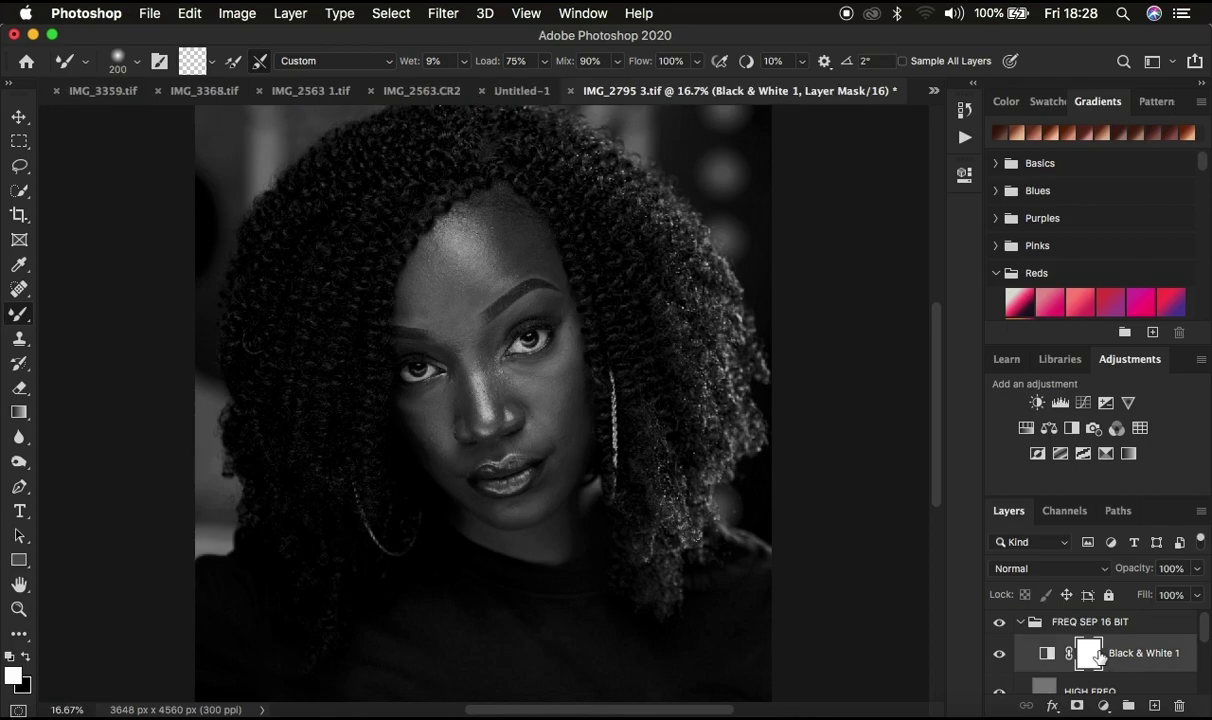
key(Delete)
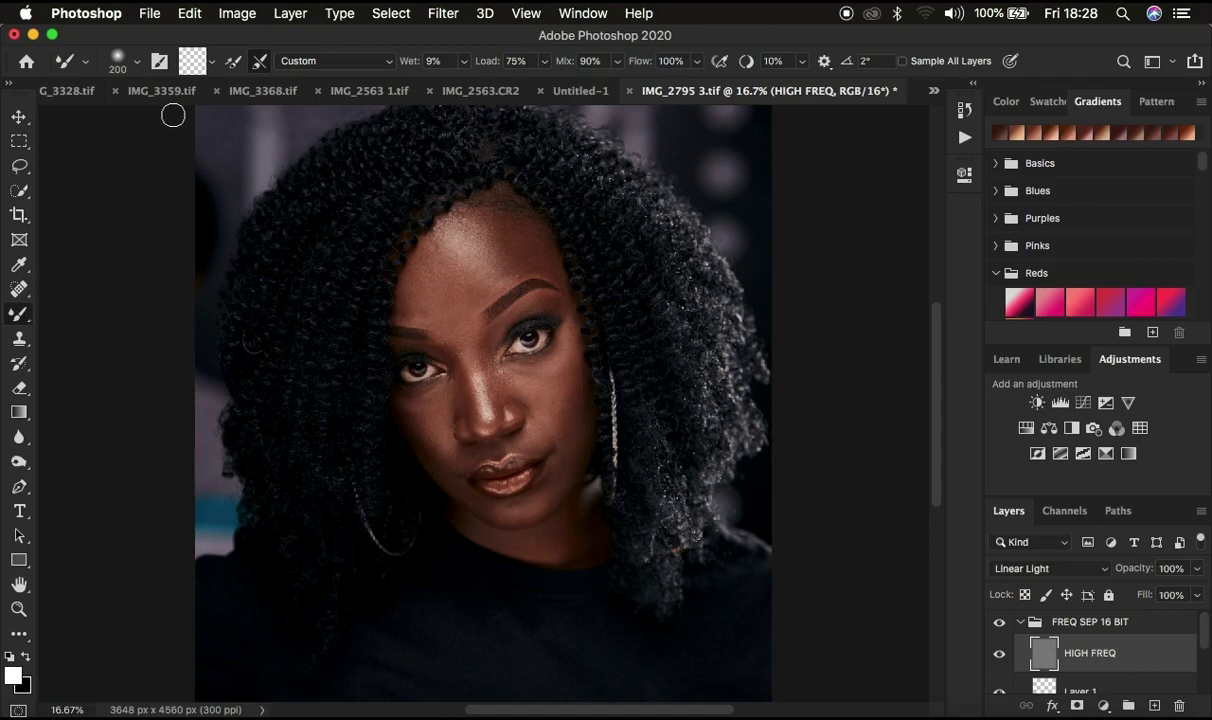
Choose the Mixer Brush and empty its paint with Clean Brush
drag(17, 318, 80, 368)
click(136, 62)
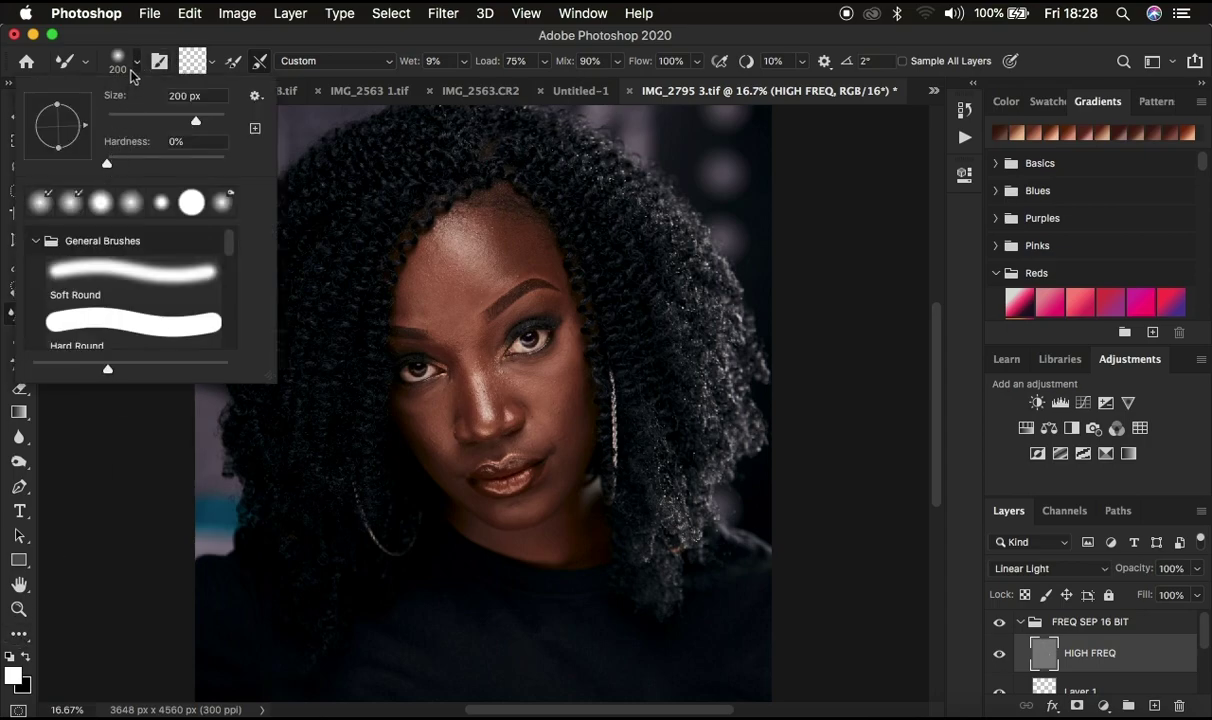
click(135, 64)
click(212, 64)
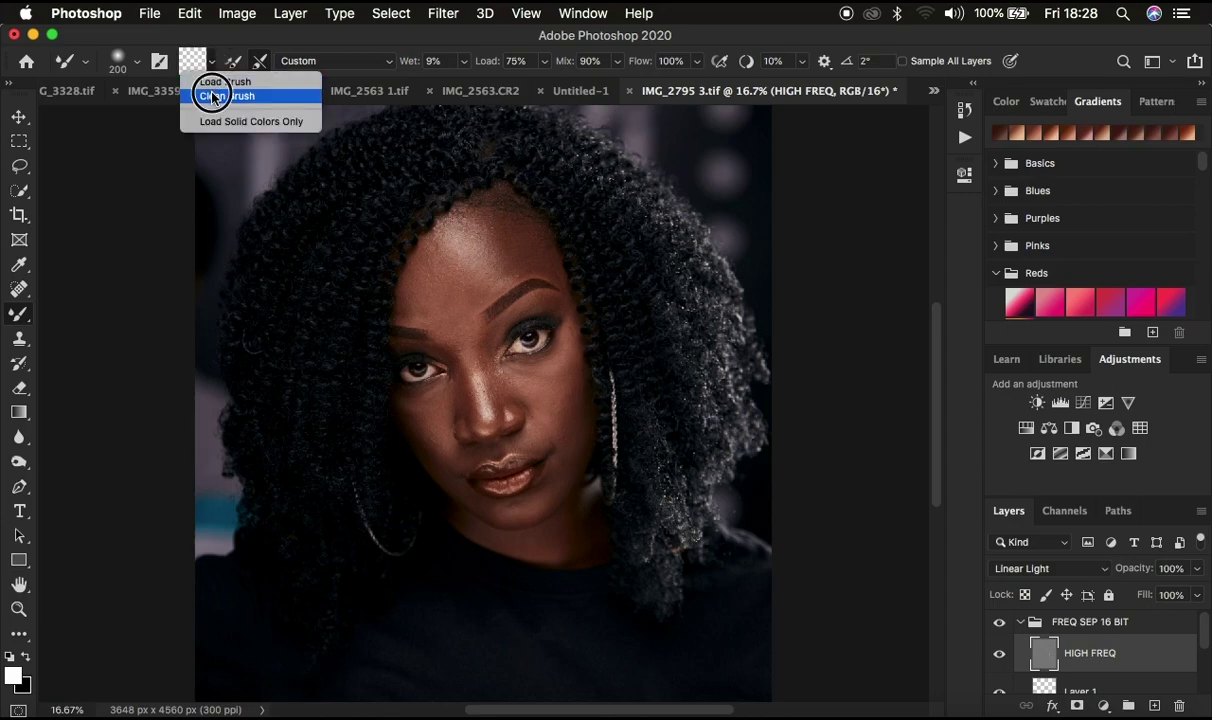
click(211, 97)
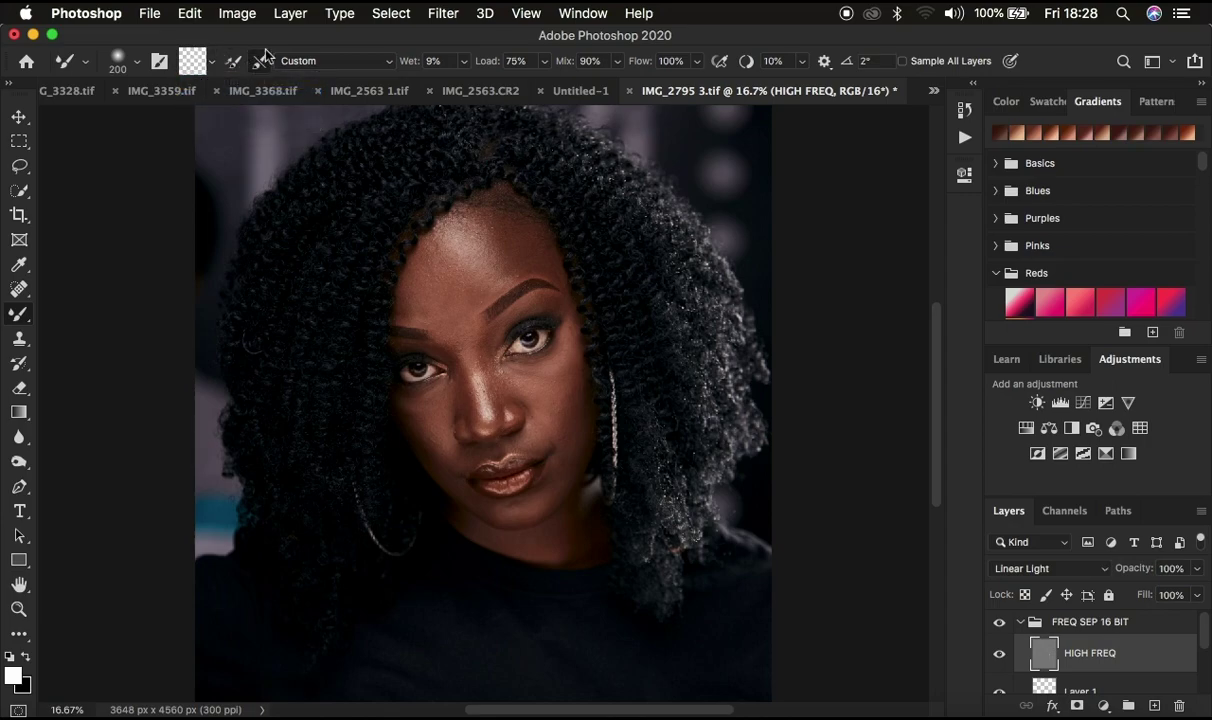
click(259, 61)
Try smoothing the forehead skin on the HIGH FREQ layer using the Mixer Brush at 400 px
mouse_move(468, 256)
mouse_down()
mouse_move(437, 271)
mouse_move(457, 298)
mouse_move(482, 266)
mouse_move(466, 240)
mouse_move(473, 281)
mouse_move(460, 237)
mouse_move(451, 297)
mouse_move(482, 253)
mouse_move(444, 270)
mouse_move(494, 246)
mouse_move(465, 295)
mouse_move(444, 244)
mouse_move(471, 234)
mouse_move(486, 263)
mouse_move(457, 300)
mouse_move(428, 266)
mouse_move(449, 232)
mouse_move(497, 234)
mouse_move(479, 293)
mouse_move(437, 261)
mouse_move(473, 225)
mouse_move(497, 256)
mouse_move(443, 283)
mouse_move(469, 234)
mouse_move(494, 257)
mouse_move(459, 292)
mouse_move(452, 244)
mouse_move(489, 250)
mouse_move(448, 276)
mouse_move(511, 366)
mouse_up()
drag(509, 362, 449, 280)
key(super+equal)
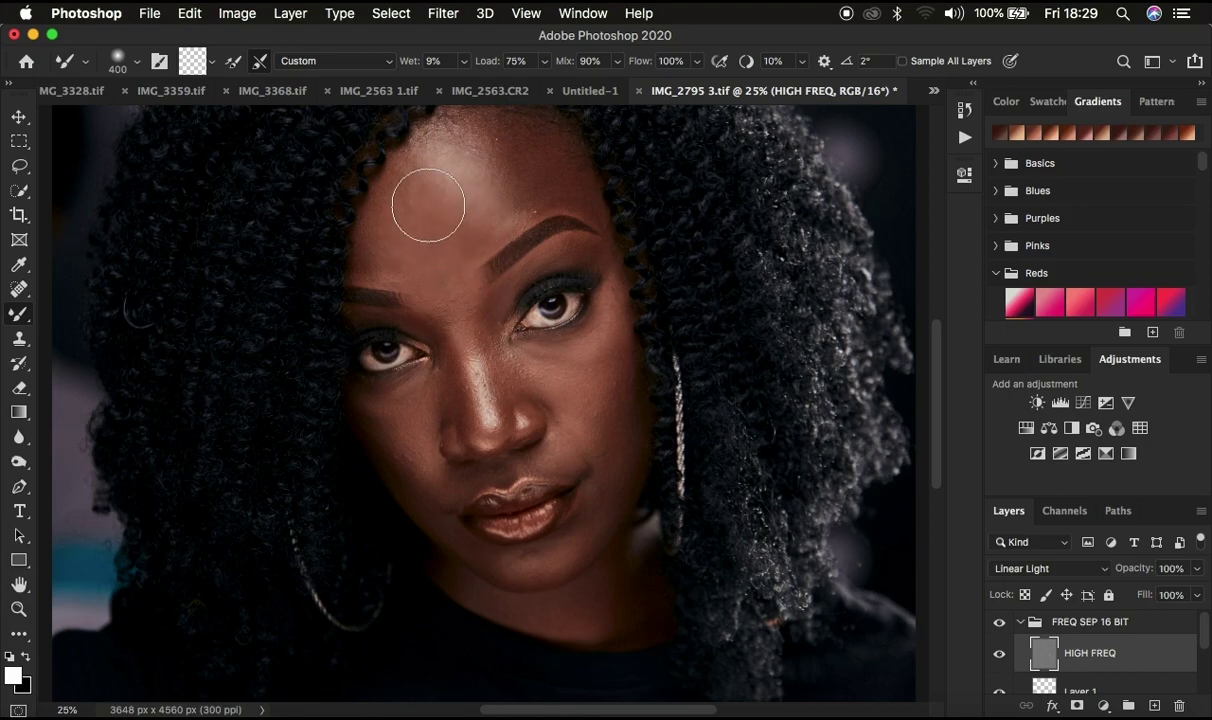
click(431, 62)
text(5)
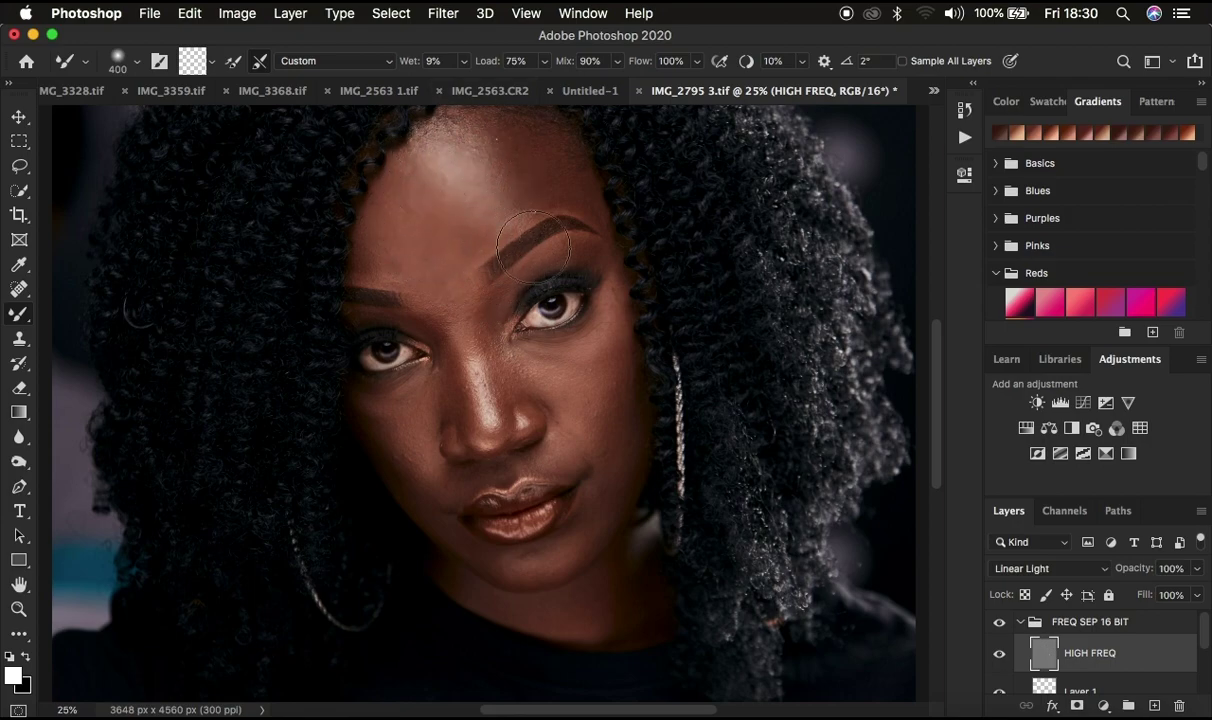
mouse_move(529, 330)
mouse_down()
mouse_move(498, 312)
mouse_move(423, 212)
mouse_move(442, 164)
mouse_move(489, 203)
mouse_move(439, 276)
mouse_move(409, 183)
mouse_move(471, 152)
mouse_move(465, 256)
mouse_move(405, 207)
mouse_up()
Revert the image to the Delete Layer history state, removing the Mixer Brush stroke on the HIGH FREQ layer
click(966, 114)
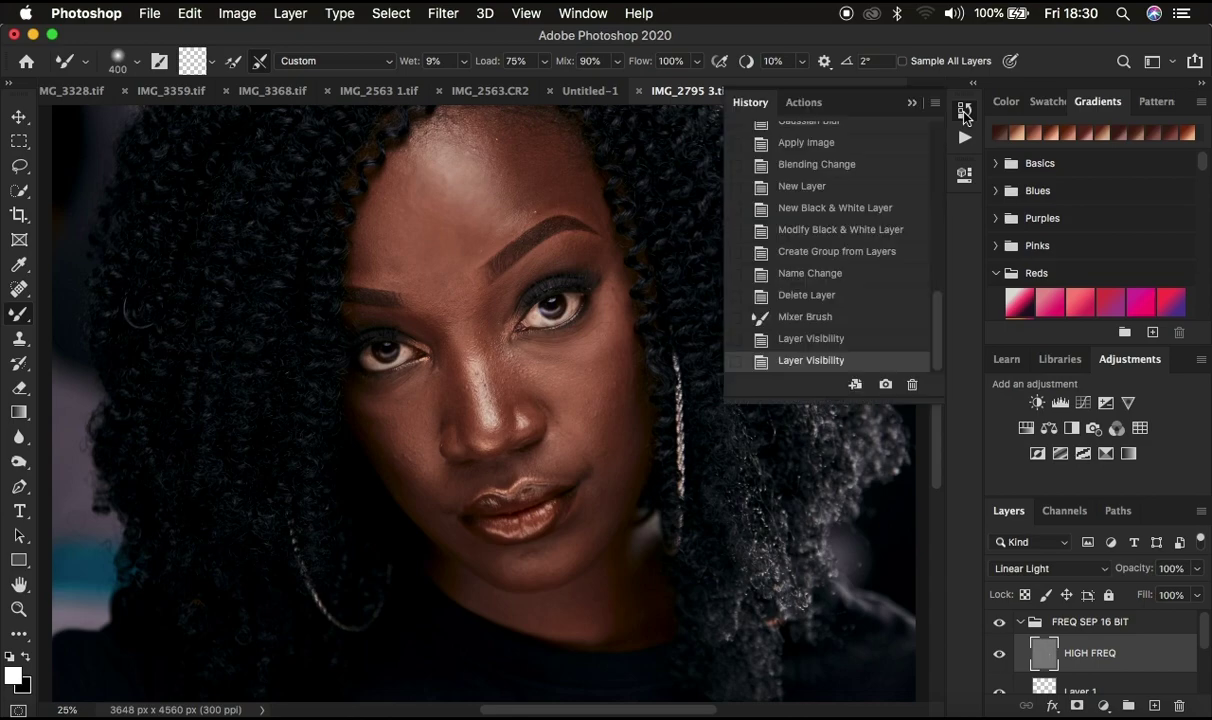
click(816, 307)
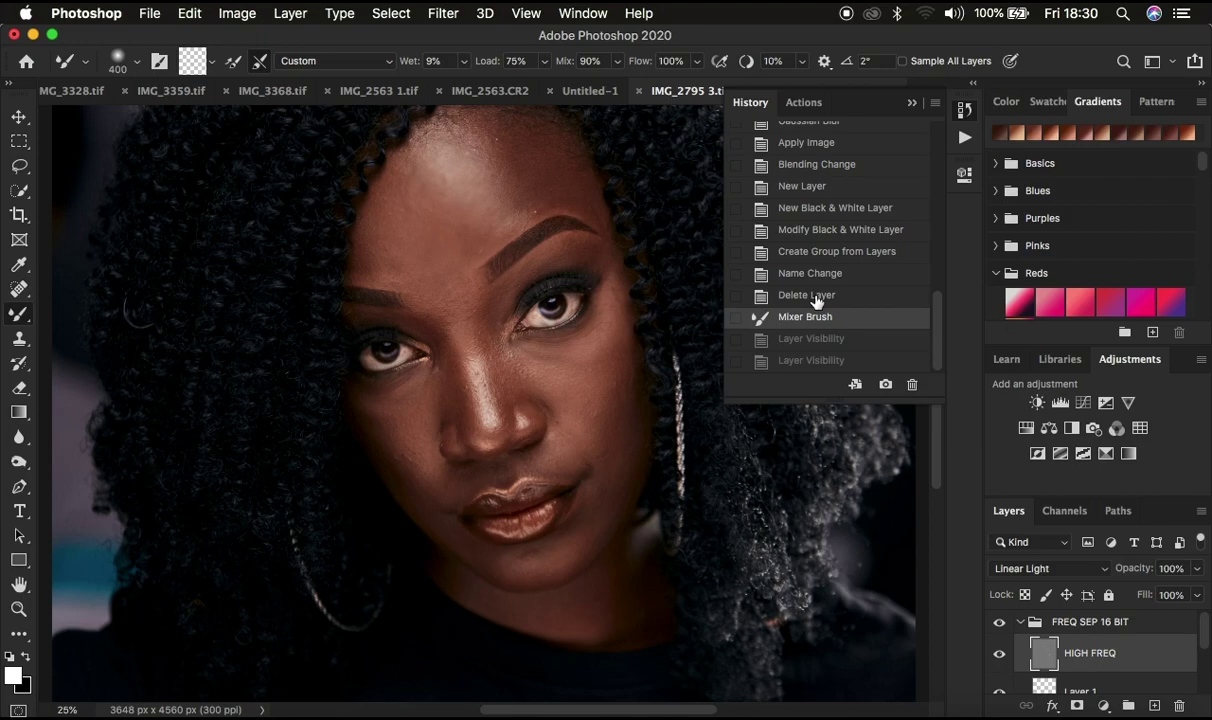
click(816, 296)
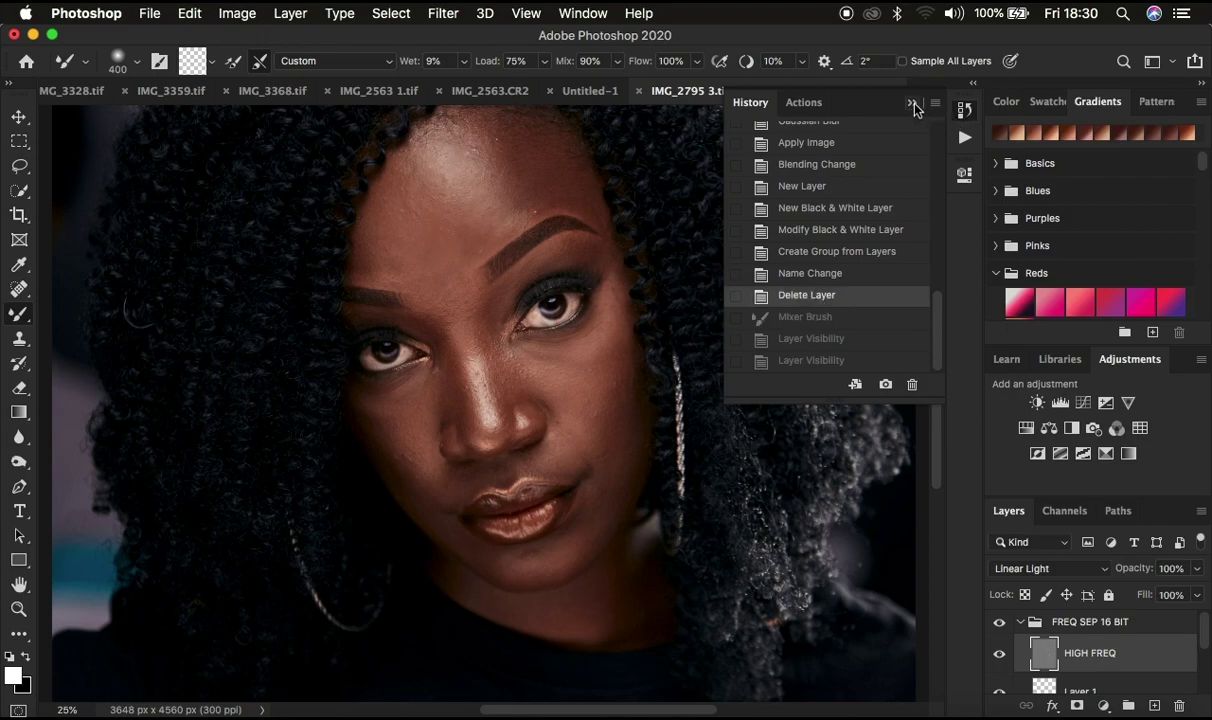
click(912, 104)
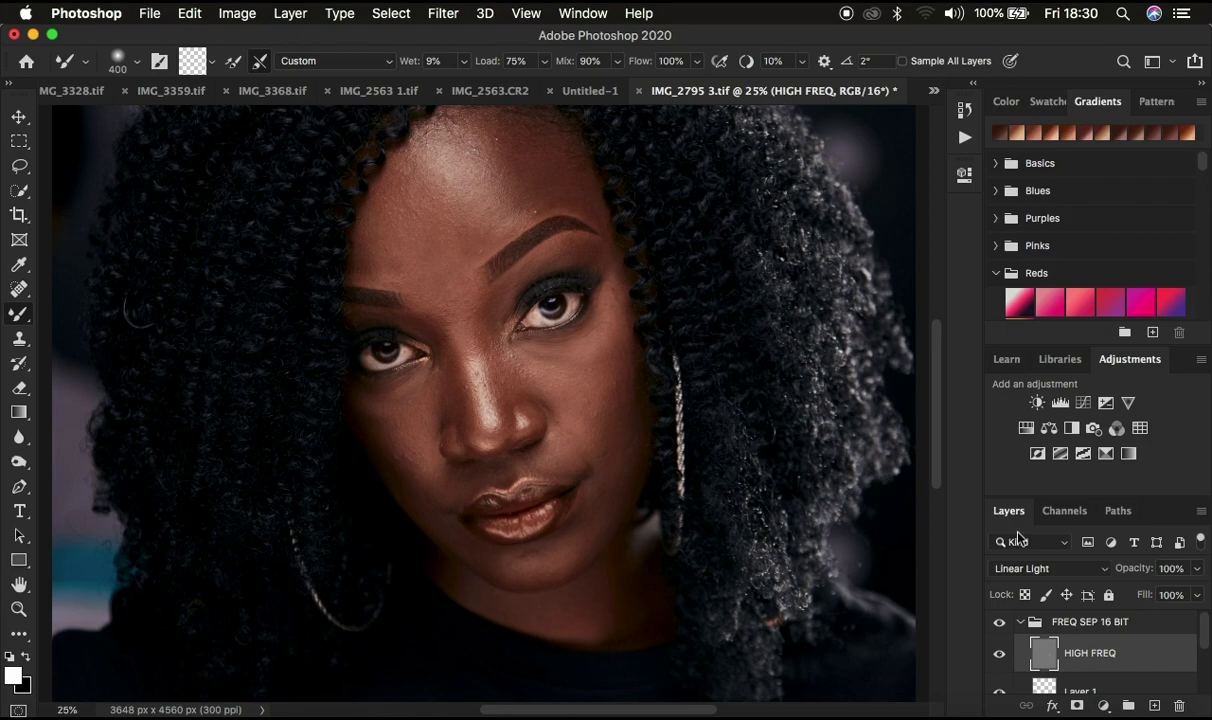
Select the LOW FEQ layer in the frequency separation group for skin smoothing
scroll(1131, 655, down, 3)
click(1090, 662)
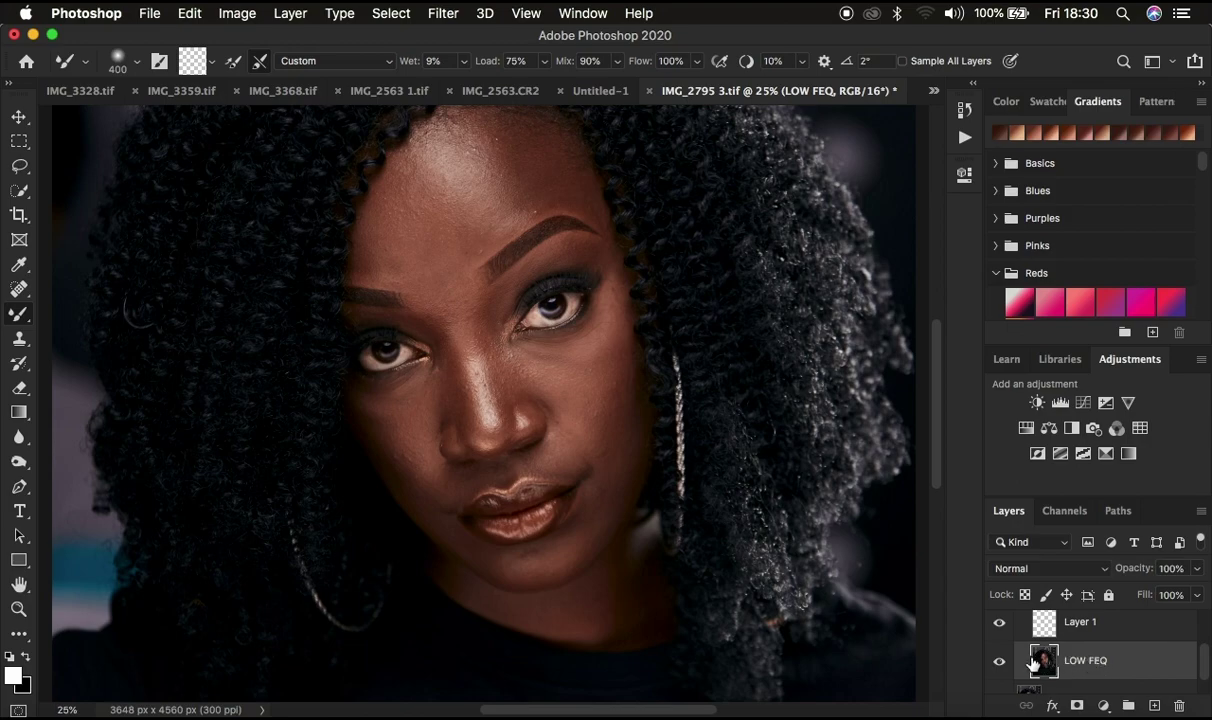
scroll(1113, 662, up, 3)
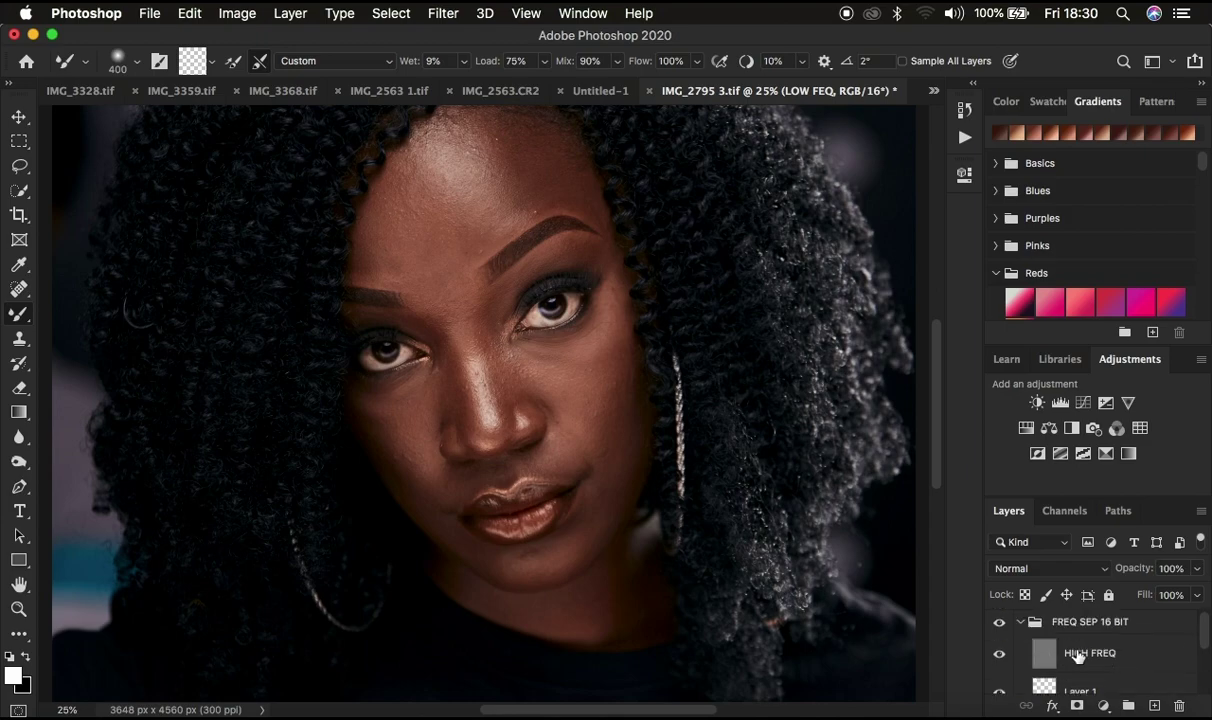
scroll(1123, 667, down, 3)
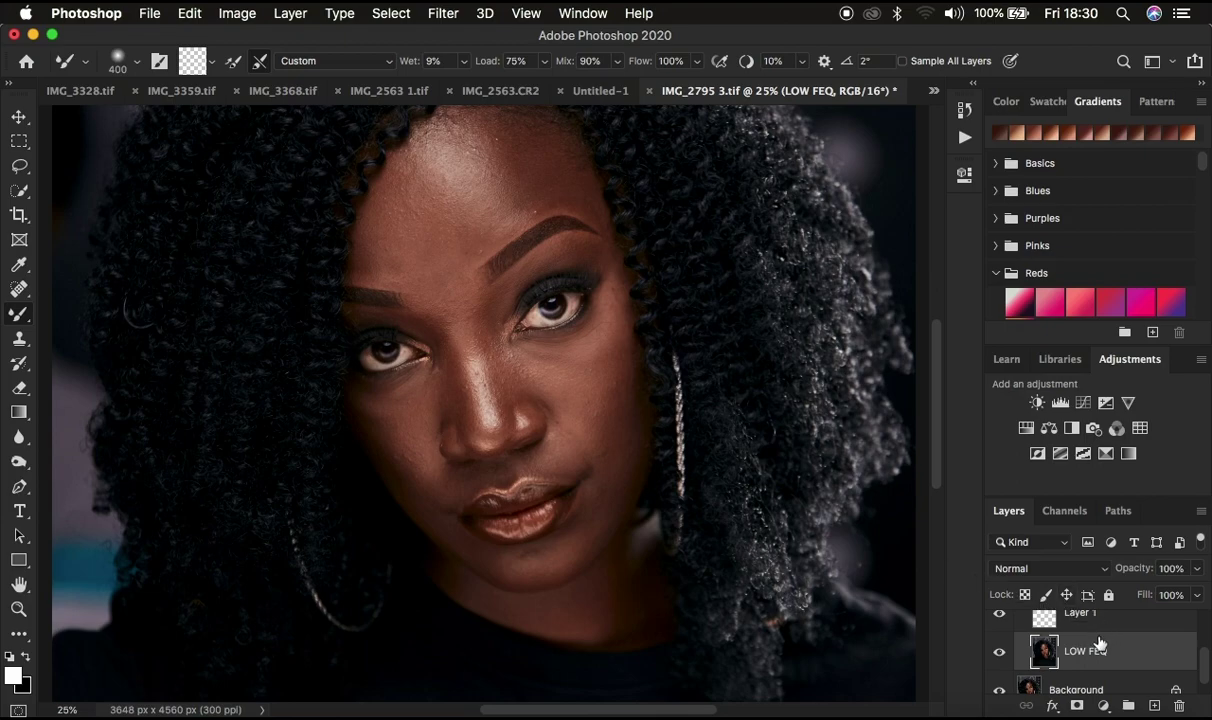
scroll(1098, 640, up, 2)
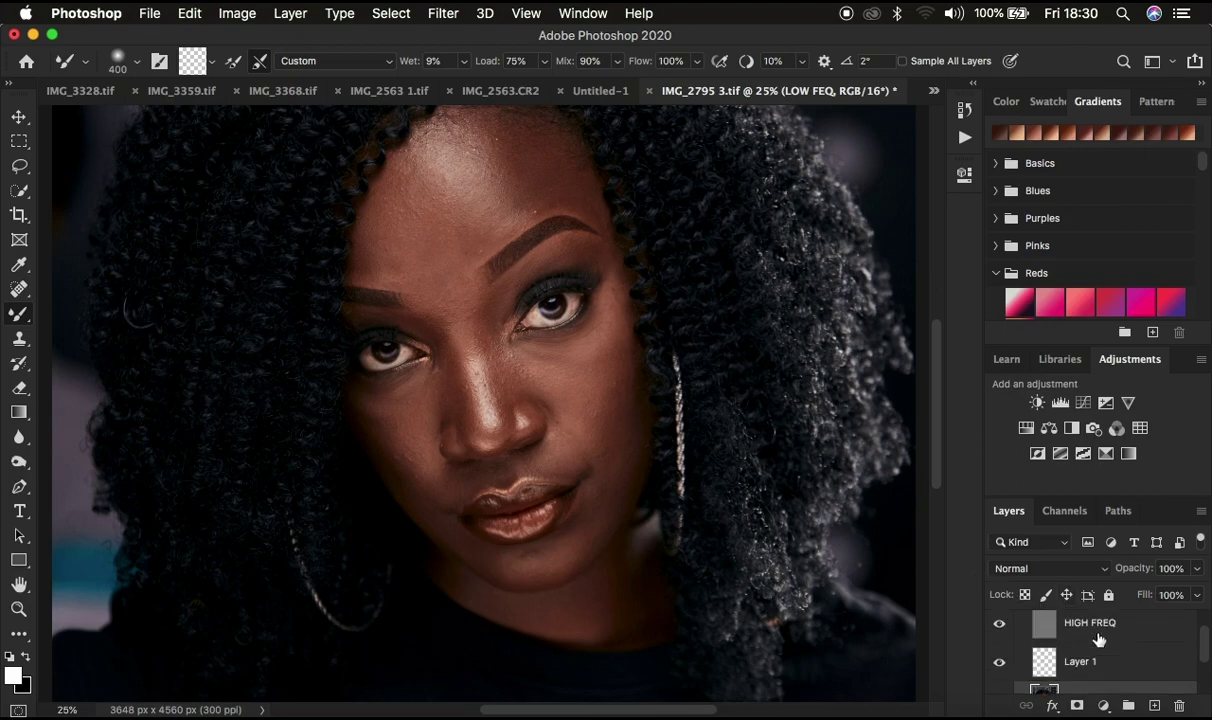
Try smoothing the forehead on the LOW FEQ layer using the Mixer Brush with Sample All Layers enabled
click(904, 64)
mouse_move(533, 279)
mouse_down()
mouse_move(440, 235)
mouse_move(452, 192)
mouse_move(490, 214)
mouse_move(485, 245)
mouse_move(433, 240)
mouse_move(440, 180)
mouse_up()
scroll(1103, 651, down, 3)
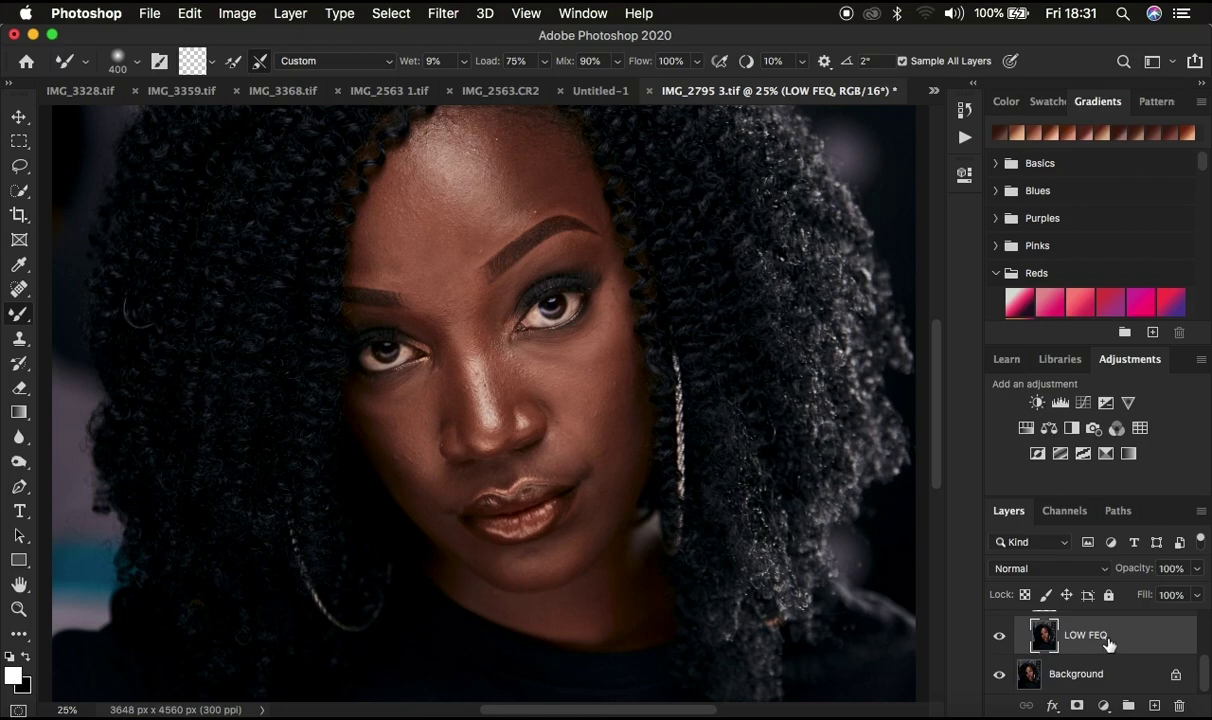
scroll(1100, 646, up, 2)
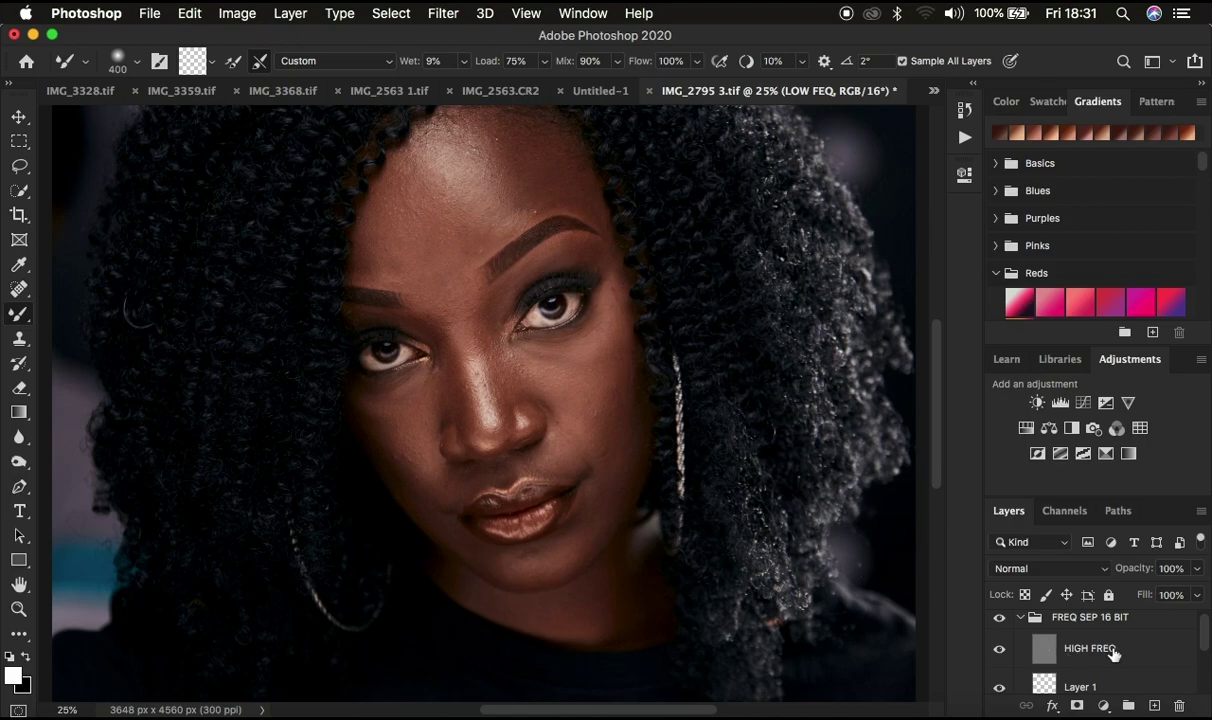
scroll(1113, 652, down, 2)
scroll(1078, 642, up, 2)
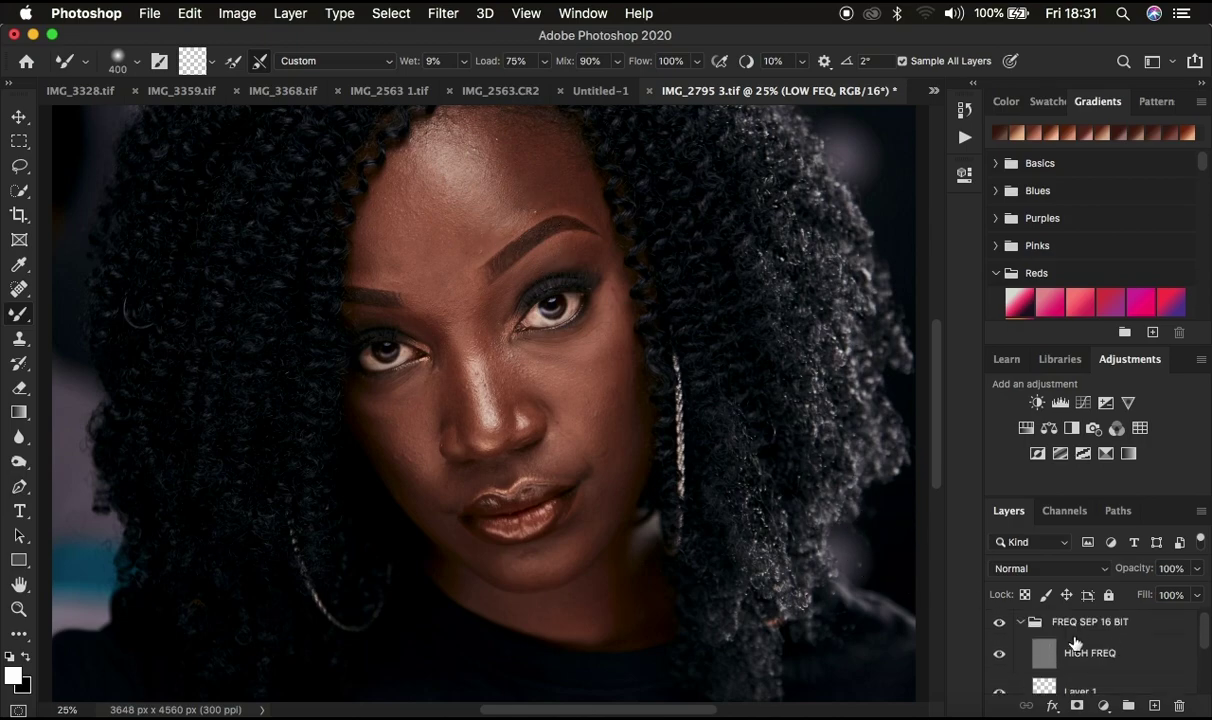
scroll(1123, 674, down, 3)
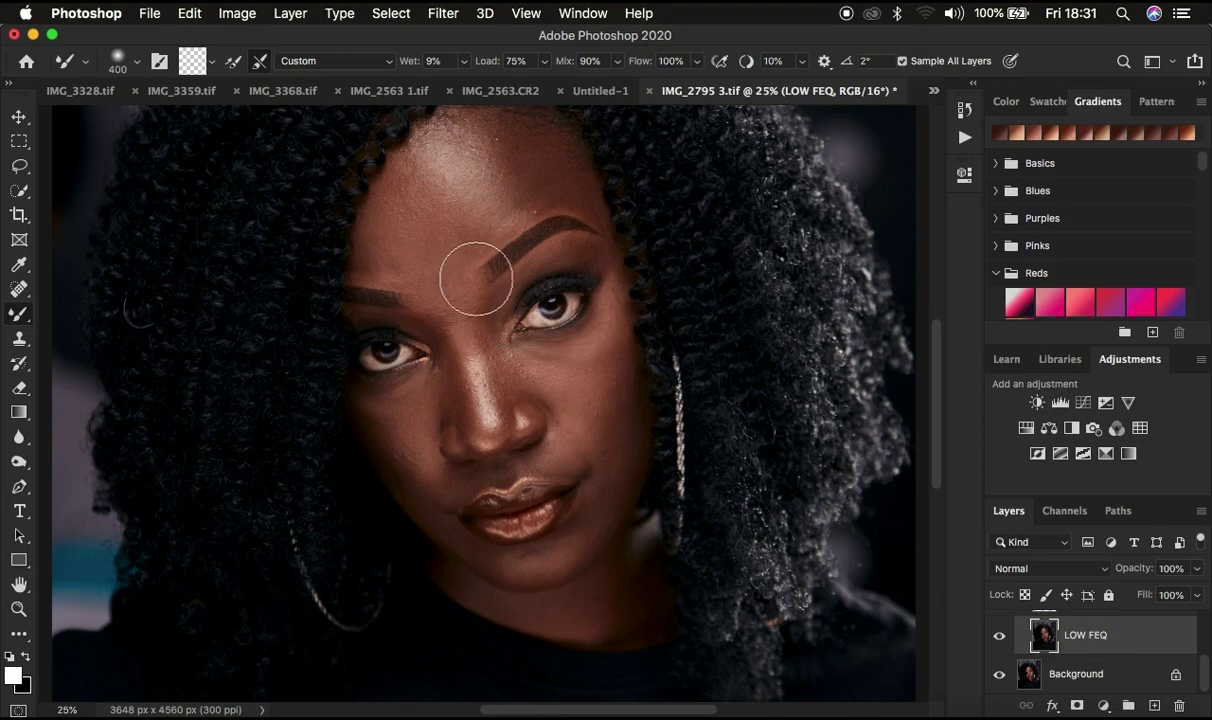
mouse_move(436, 201)
mouse_down()
mouse_move(487, 172)
mouse_move(557, 272)
mouse_move(512, 258)
mouse_move(444, 172)
mouse_move(499, 190)
mouse_move(462, 250)
mouse_move(430, 215)
mouse_move(440, 171)
mouse_move(461, 187)
mouse_move(431, 189)
mouse_up()
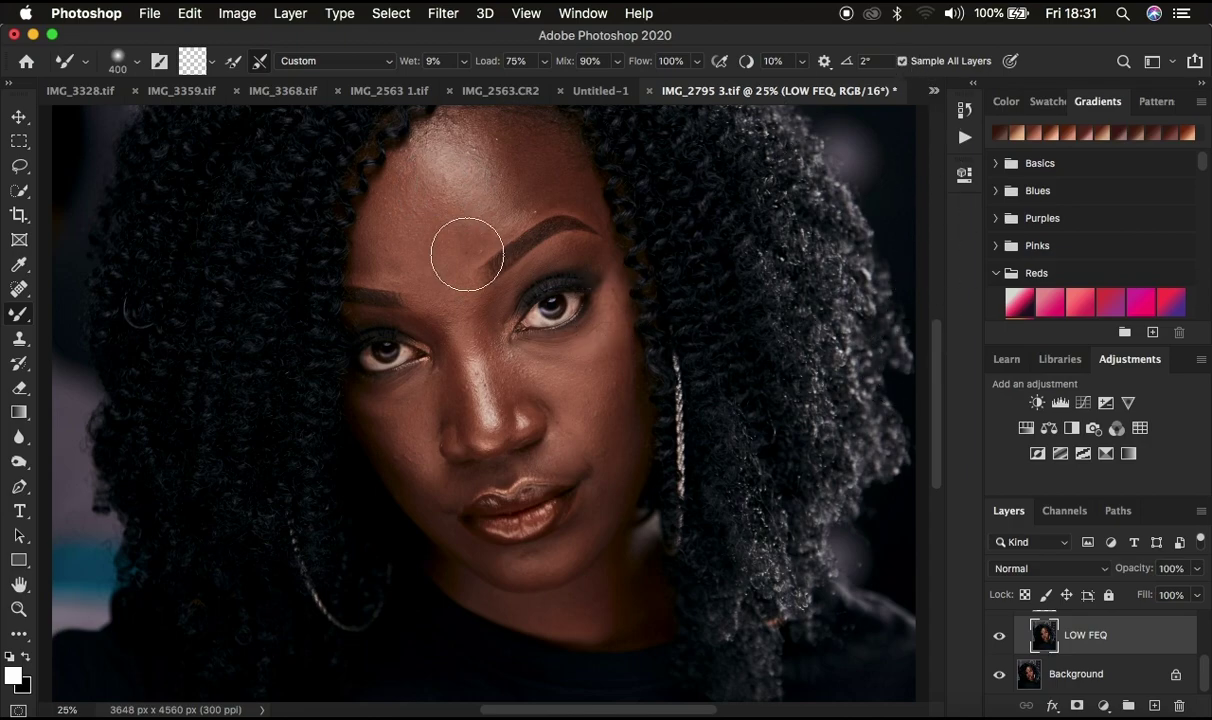
mouse_move(436, 206)
mouse_down()
mouse_move(461, 185)
mouse_move(424, 228)
mouse_move(445, 182)
mouse_move(469, 228)
mouse_move(423, 199)
mouse_move(470, 196)
mouse_move(424, 204)
mouse_move(460, 196)
mouse_move(426, 180)
mouse_move(433, 195)
mouse_up()
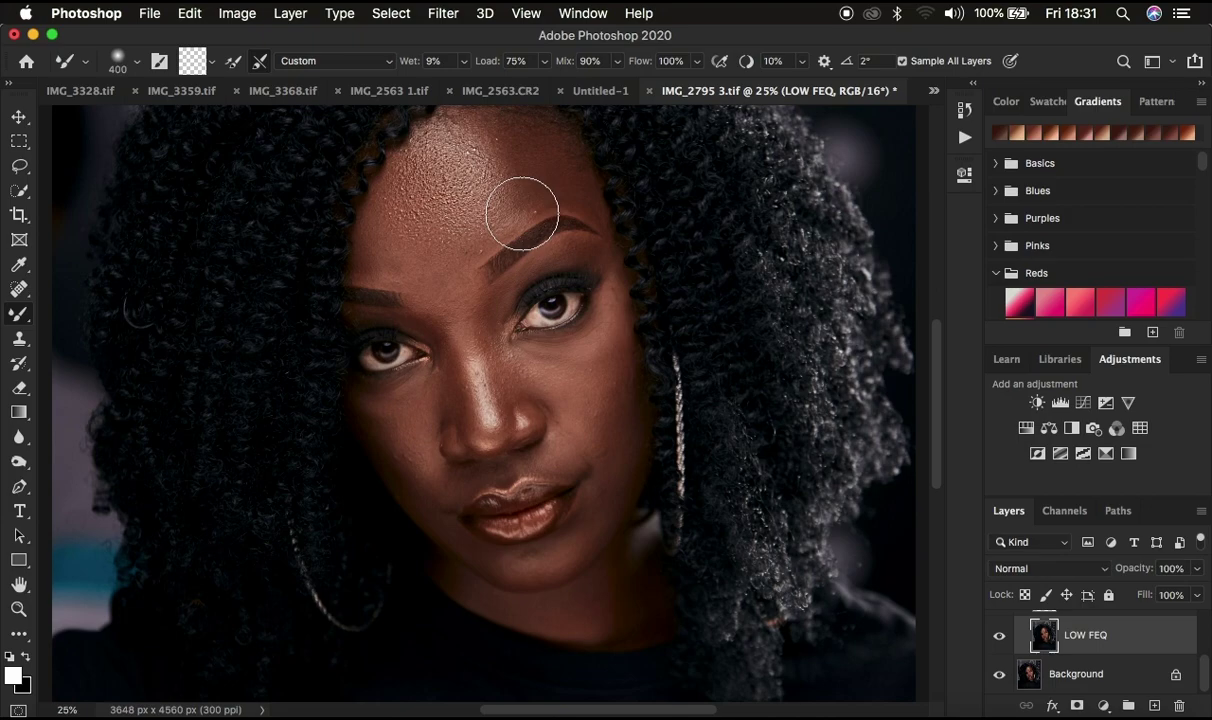
Undo the last forehead stroke and turn off Sample All Layers for the Mixer Brush
key(super+z)
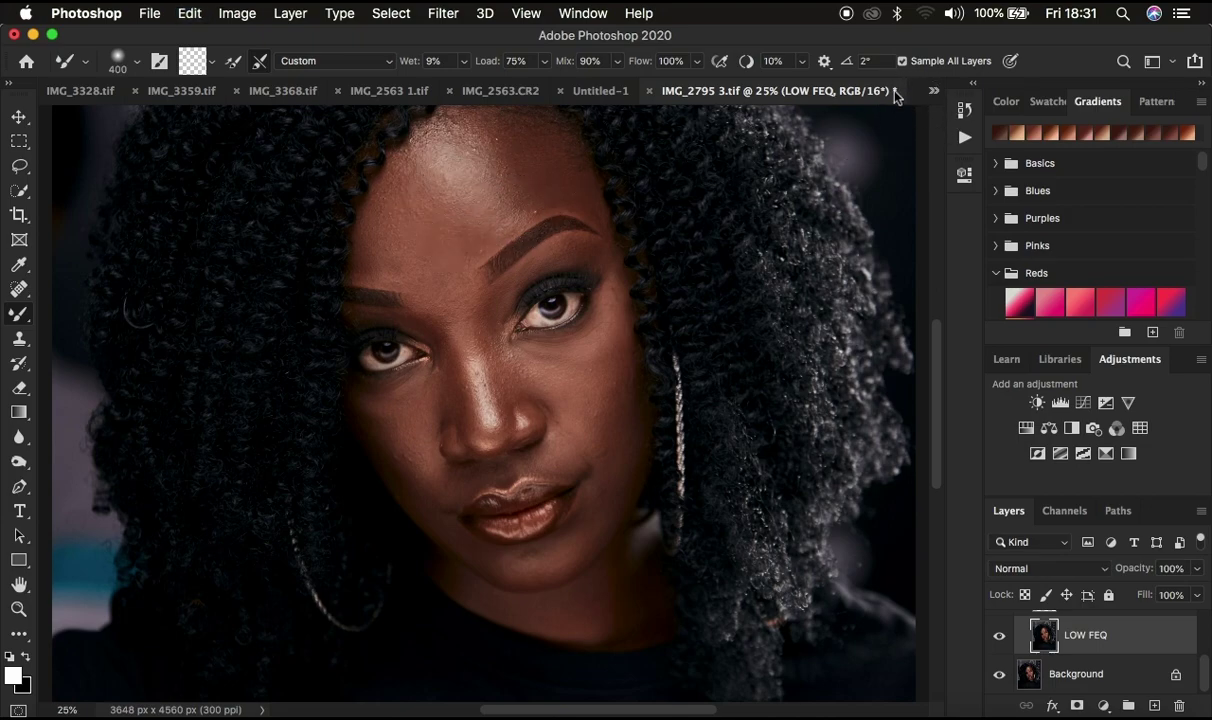
click(903, 61)
Smooth the forehead tones on the LOW FEQ layer with the Mixer Brush, and set the brush size to 300 px
mouse_move(495, 165)
mouse_down()
mouse_move(536, 186)
mouse_move(527, 177)
mouse_move(574, 193)
mouse_move(568, 172)
mouse_move(592, 208)
mouse_move(554, 184)
mouse_move(542, 199)
mouse_move(596, 212)
mouse_move(535, 203)
mouse_move(583, 204)
mouse_move(489, 138)
mouse_move(451, 155)
mouse_move(483, 194)
mouse_move(448, 177)
mouse_move(420, 214)
mouse_up()
key(bracketright)
key(bracketright)
key(bracketright)
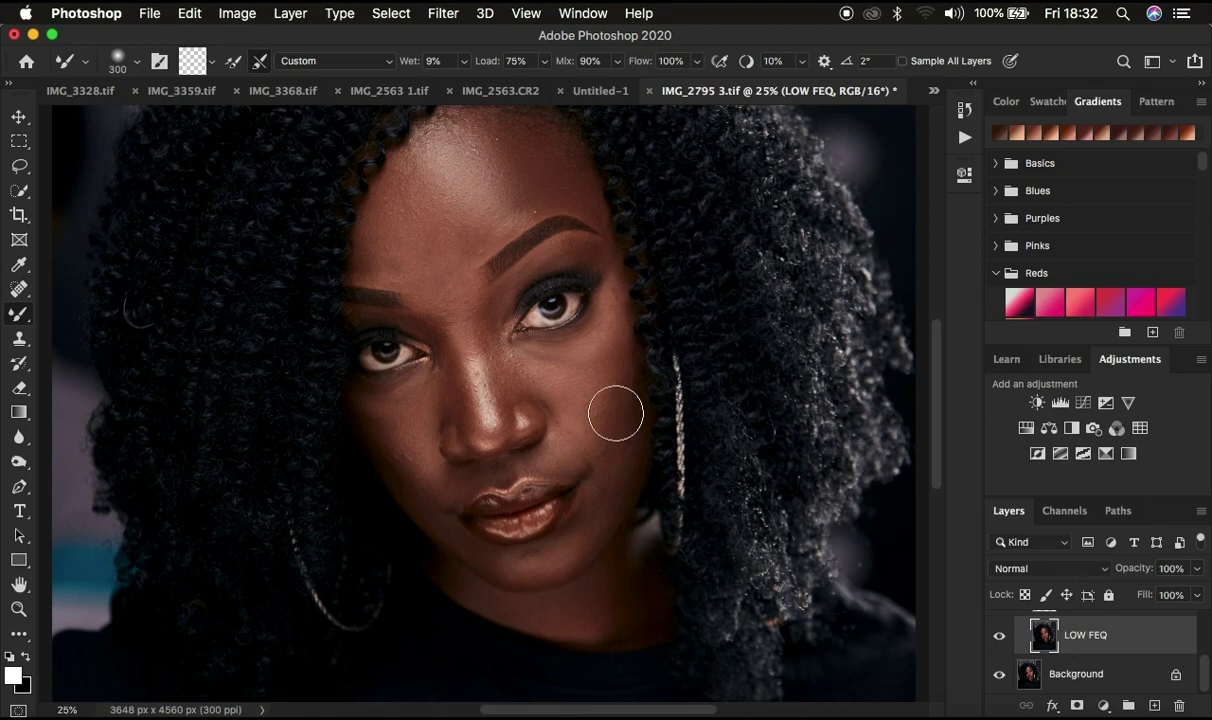
Try smoothing the bridge of the nose on the LOW FEQ layer with a 175 px Mixer Brush, and undo the stroke
key(super+minus)
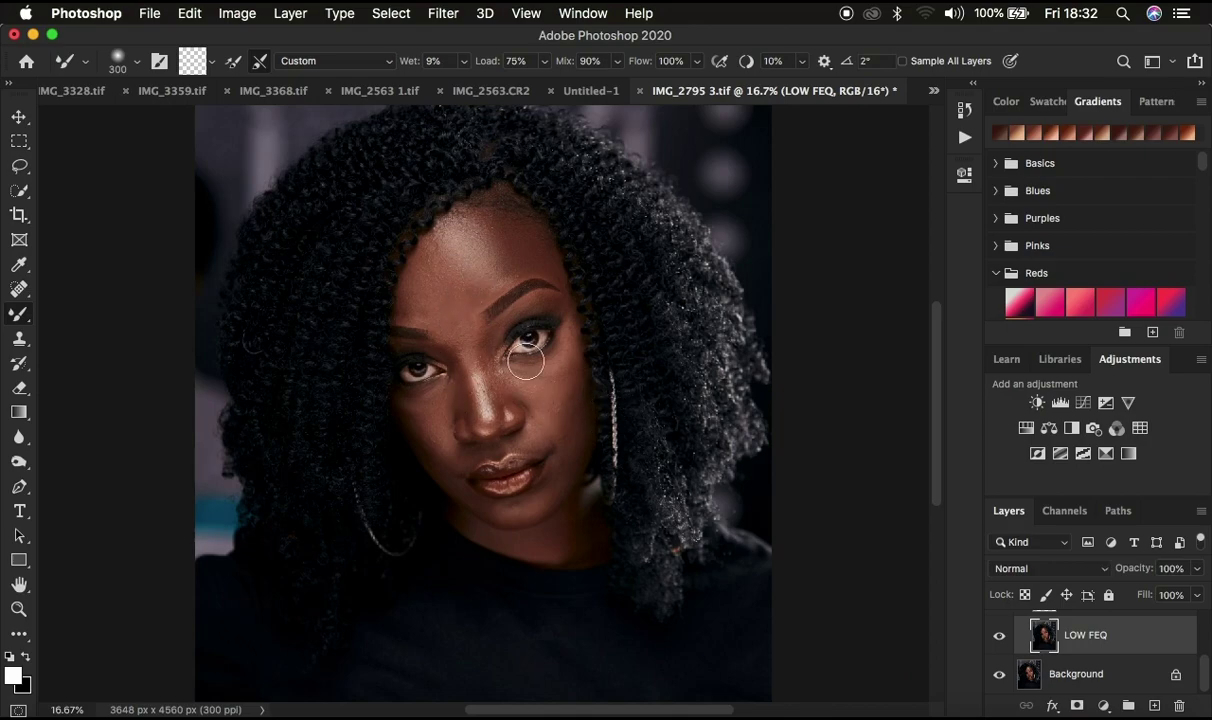
key(bracketleft)
key(bracketleft)
key(bracketleft)
mouse_move(468, 386)
mouse_down()
mouse_move(499, 387)
mouse_move(461, 396)
mouse_move(501, 389)
mouse_move(466, 408)
mouse_move(498, 405)
mouse_move(478, 415)
mouse_move(508, 403)
mouse_move(464, 397)
mouse_move(515, 381)
mouse_move(449, 390)
mouse_move(501, 372)
mouse_move(446, 387)
mouse_move(475, 379)
mouse_up()
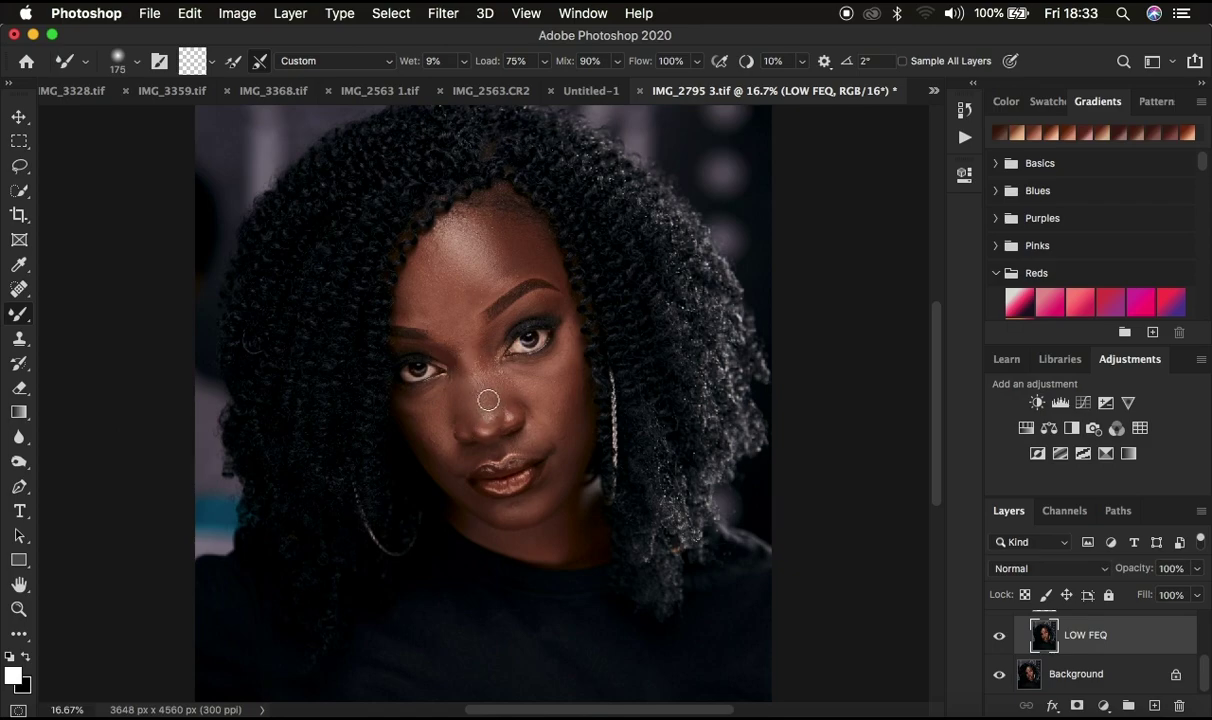
key(super+z)
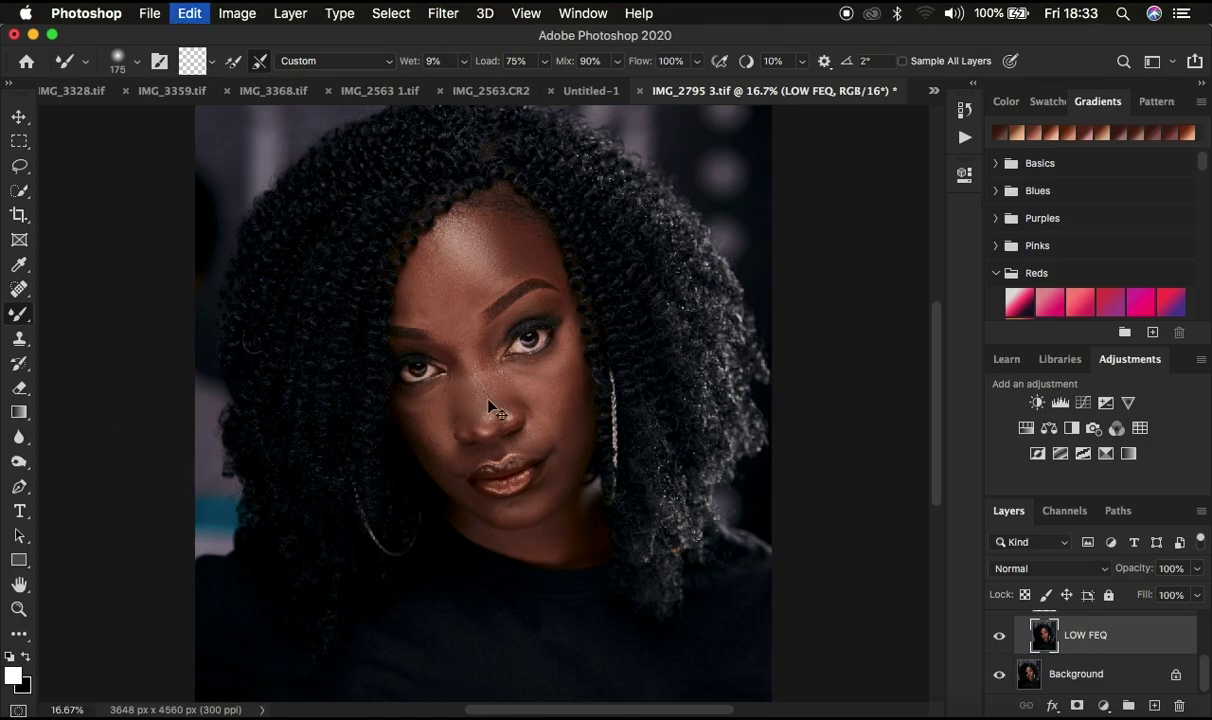
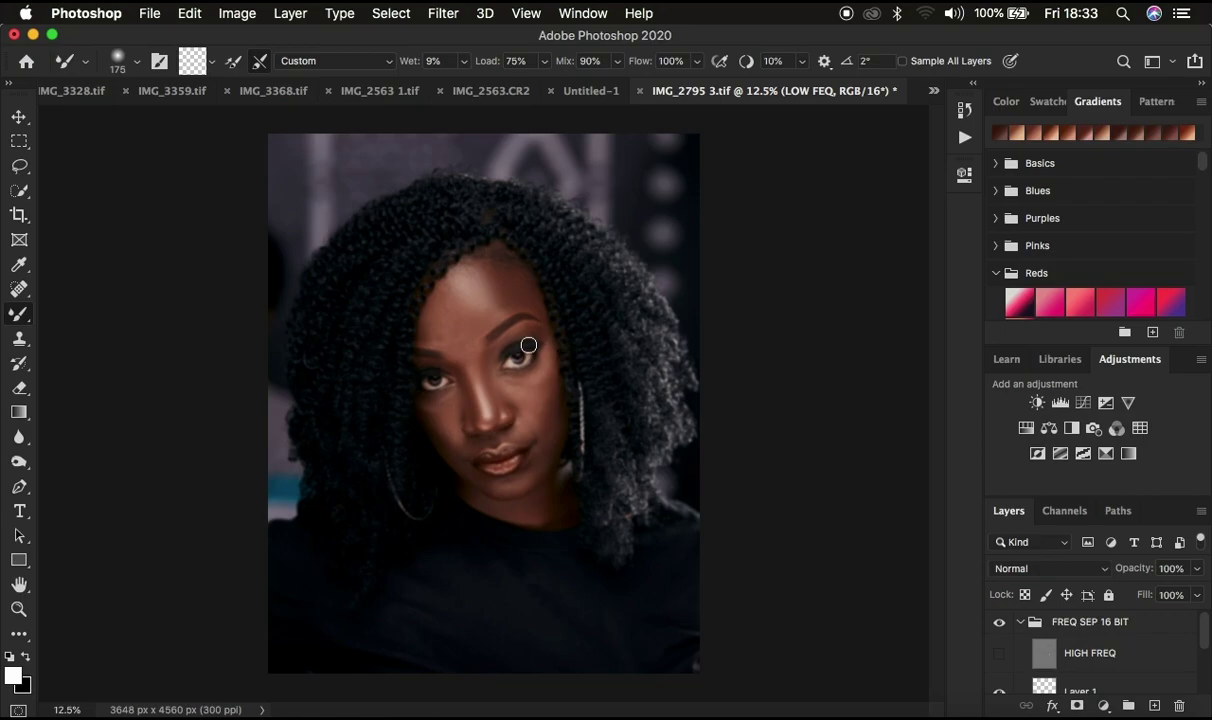
Examine the nose, eyes and cheeks up close for uneven tones with the HIGH FREQ layer hidden
key(super+equal)
key(super+equal)
key(super+equal)
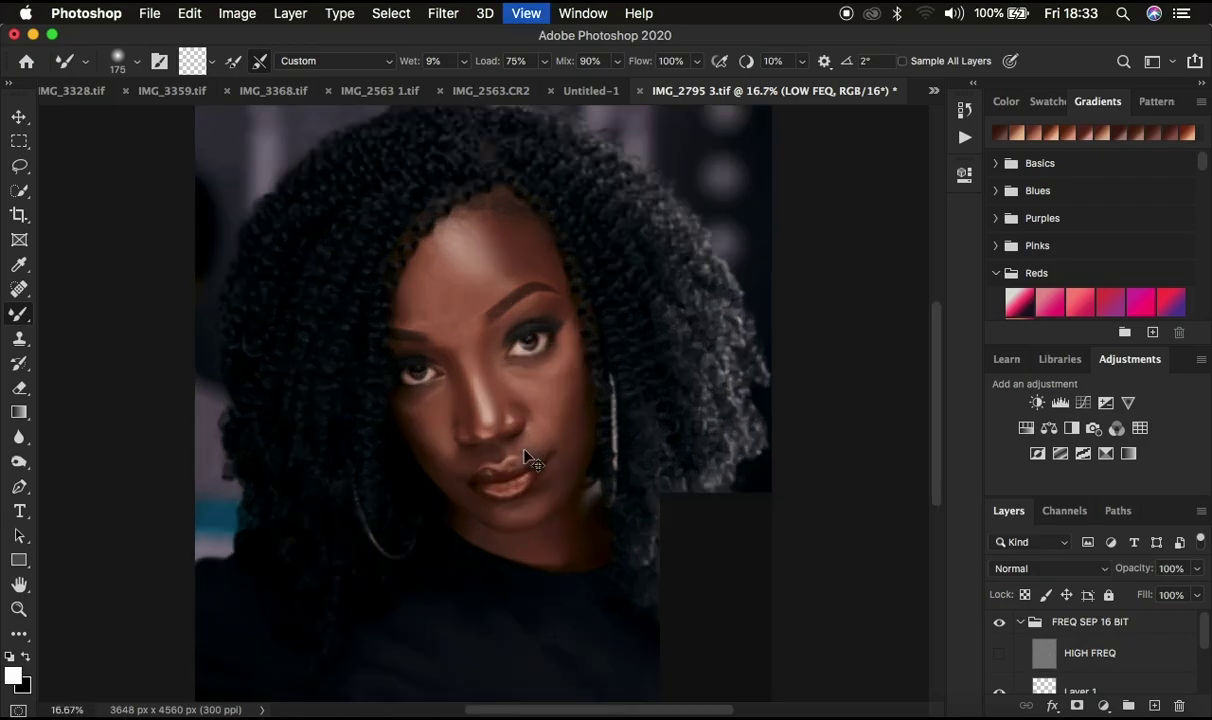
key(super+equal)
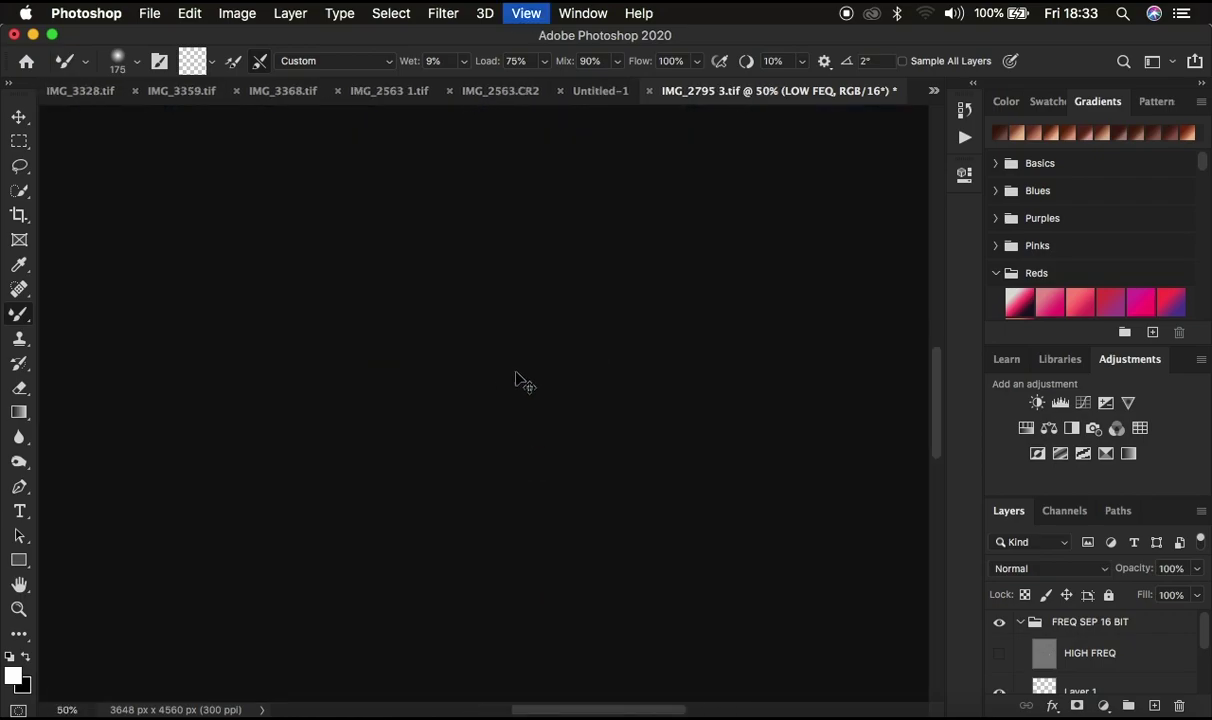
key(super+equal)
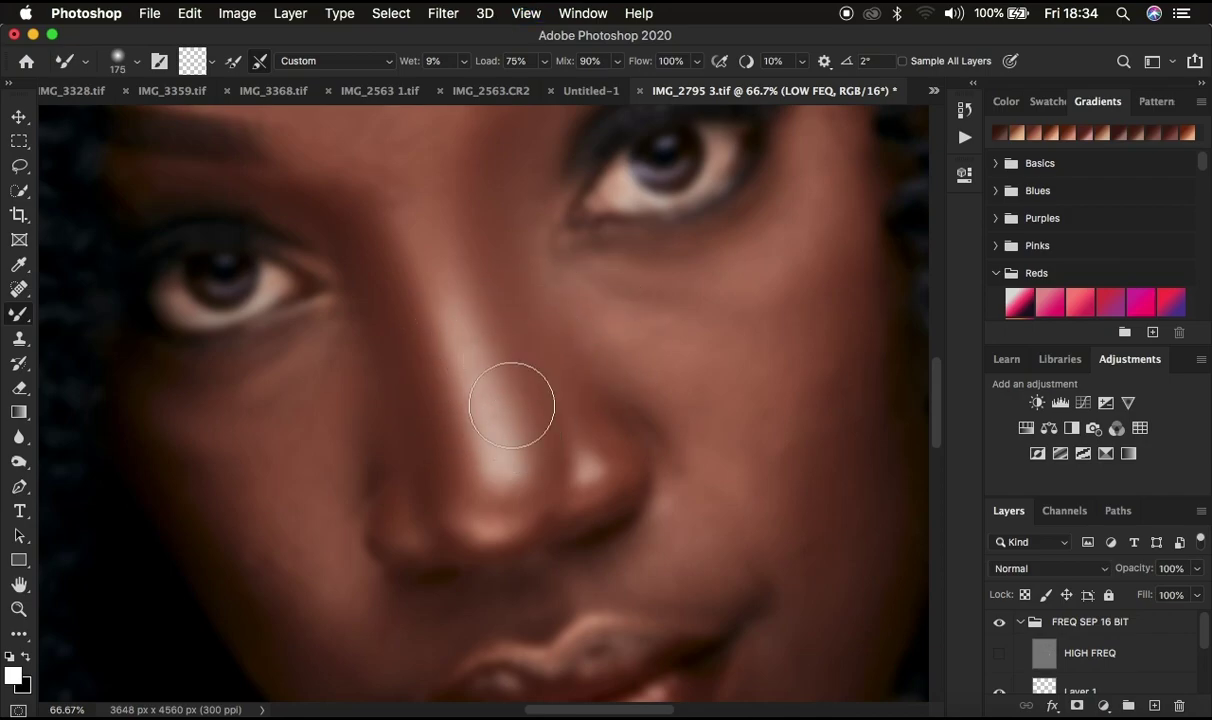
key(super+minus)
key(super+minus)
key(super+minus)
key(super+minus)
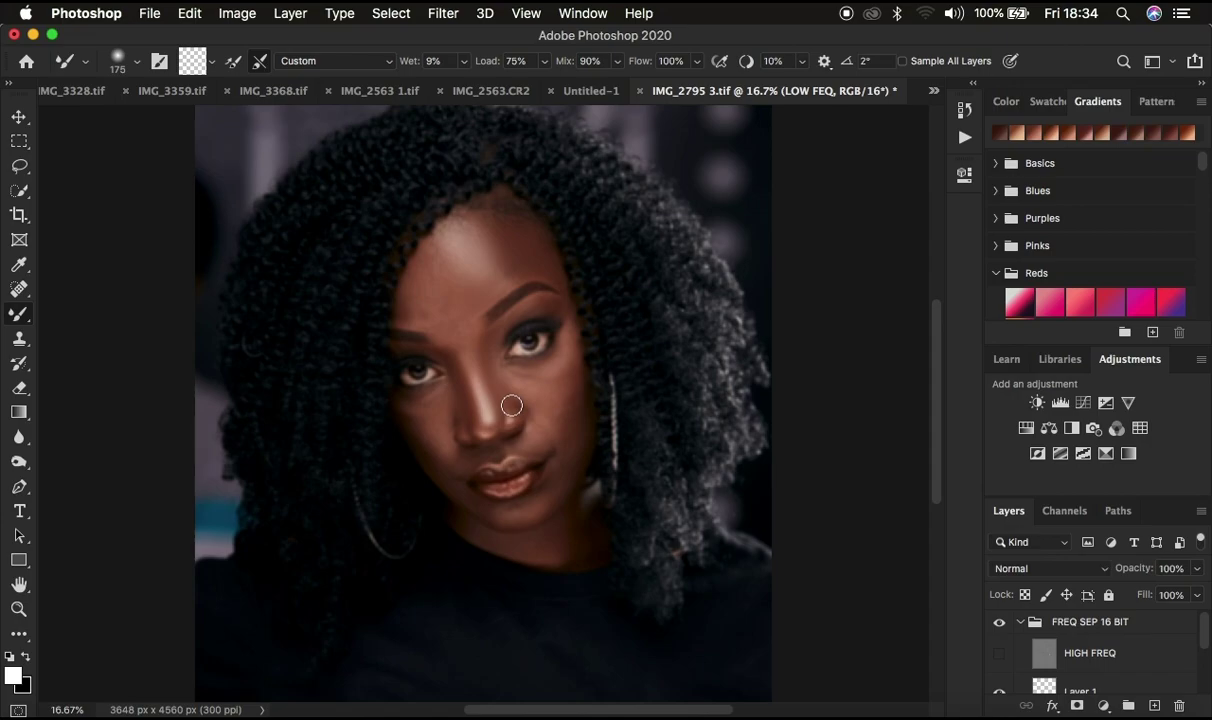
Set the Mixer Brush size to 200 px for the LOW FEQ layer
key(bracketright)
key(bracketright)
key(bracketright)
key(bracketright)
key(bracketleft)
key(bracketleft)
key(bracketleft)
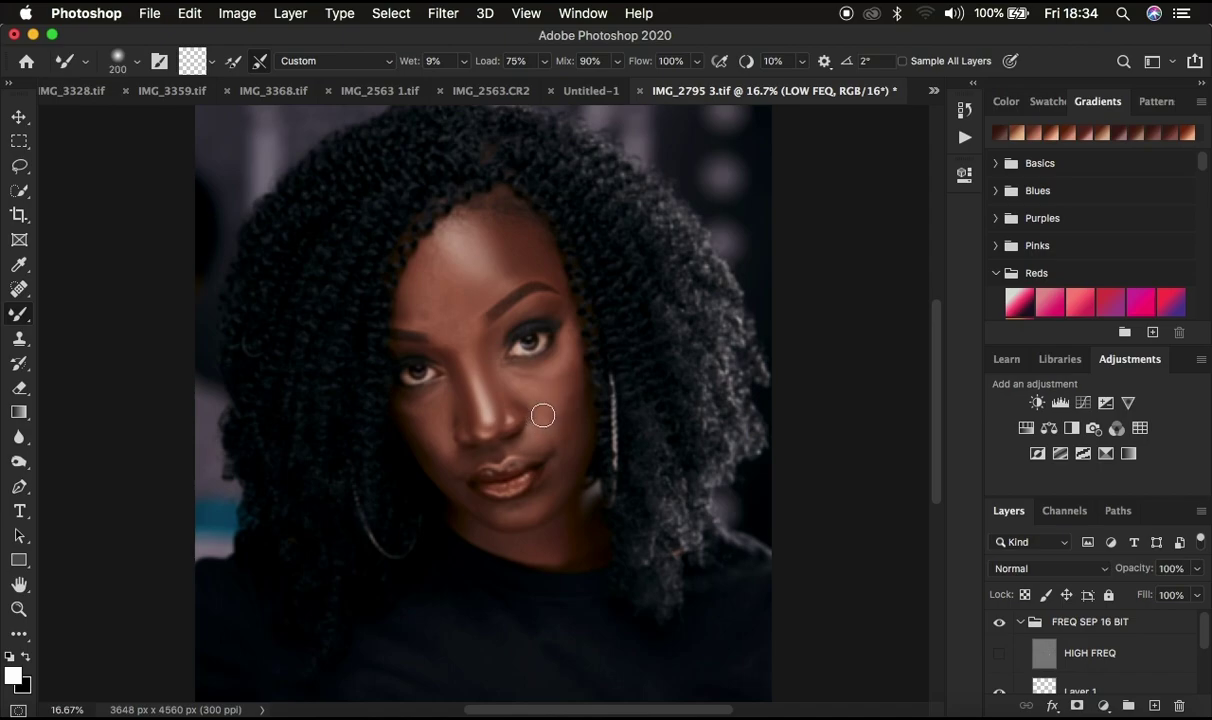